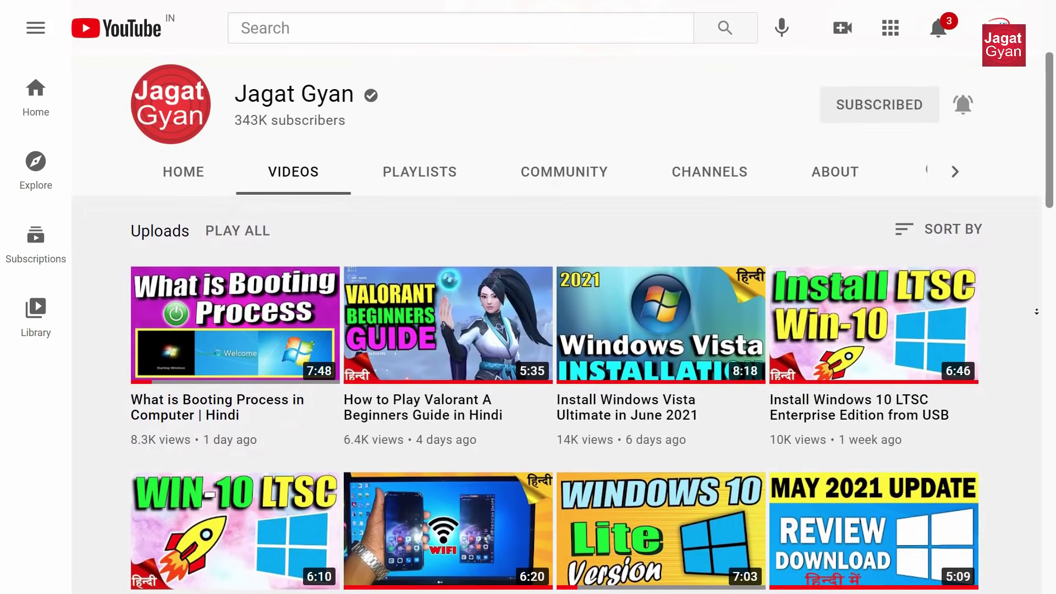
scroll(1036, 311, "down", 1)
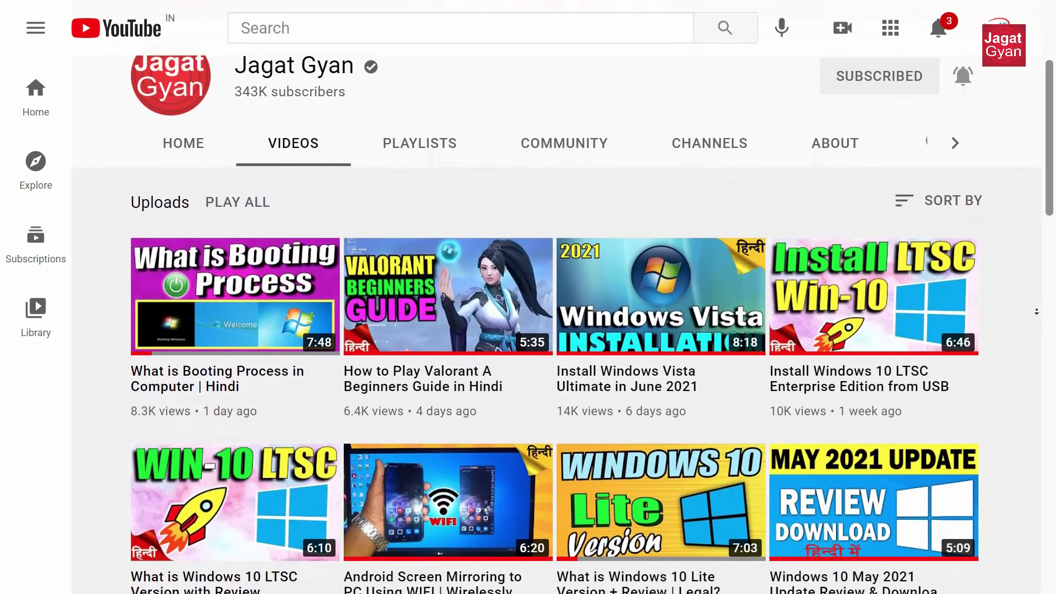
scroll(1036, 311, "down", 1)
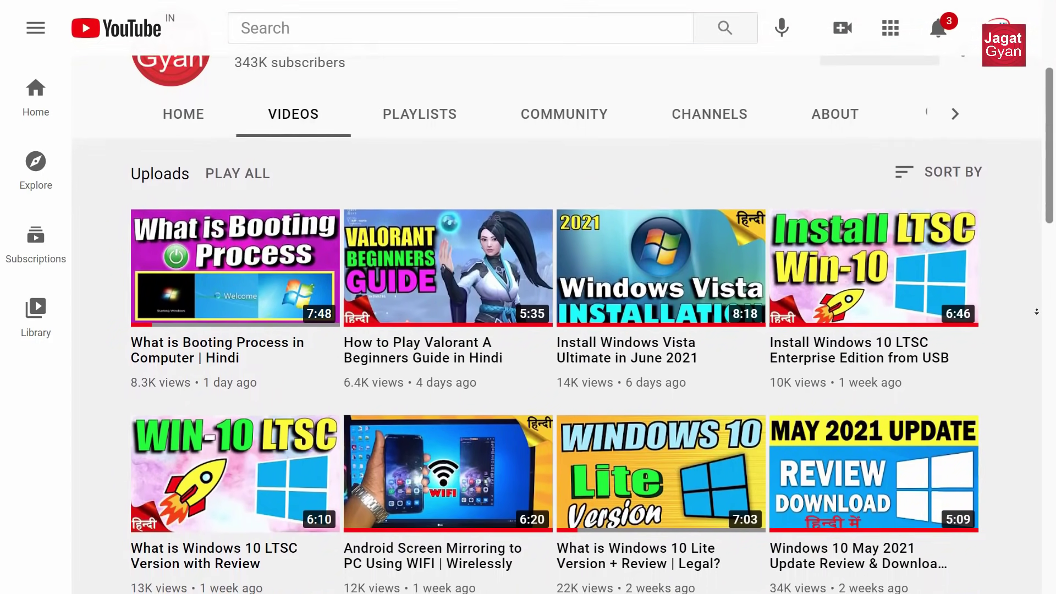
scroll(1036, 312, "down", 1)
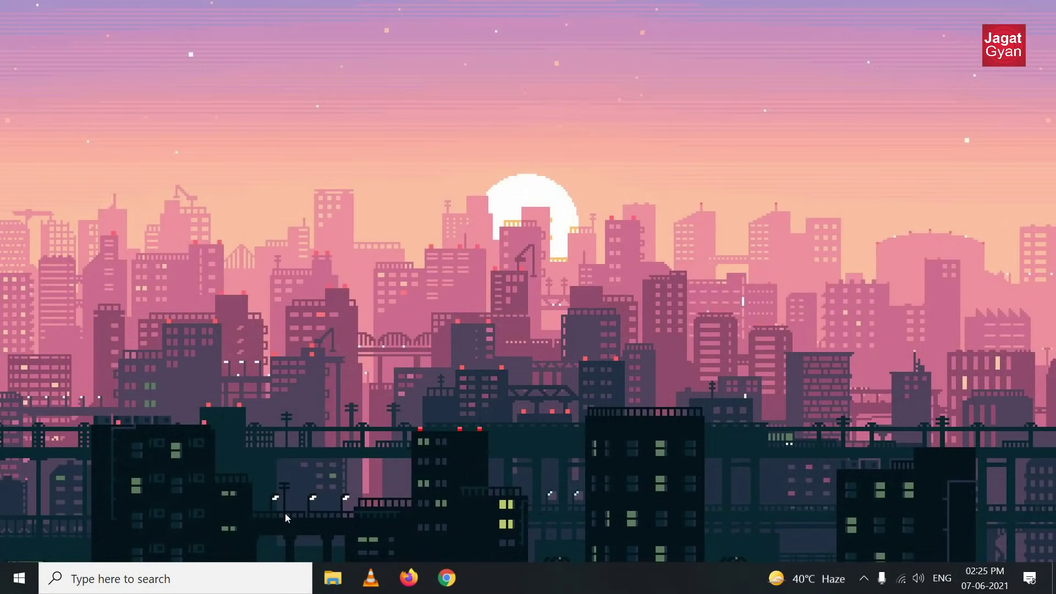
Find and open Task Manager, and show its Performance information.
left_click(253, 587)
type("tas")
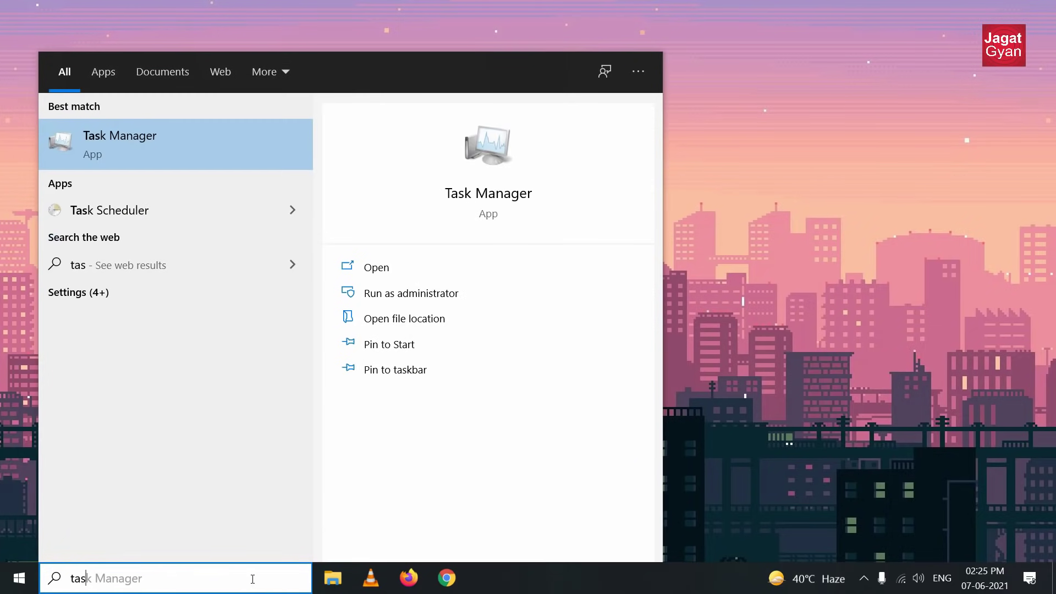
type("k ma")
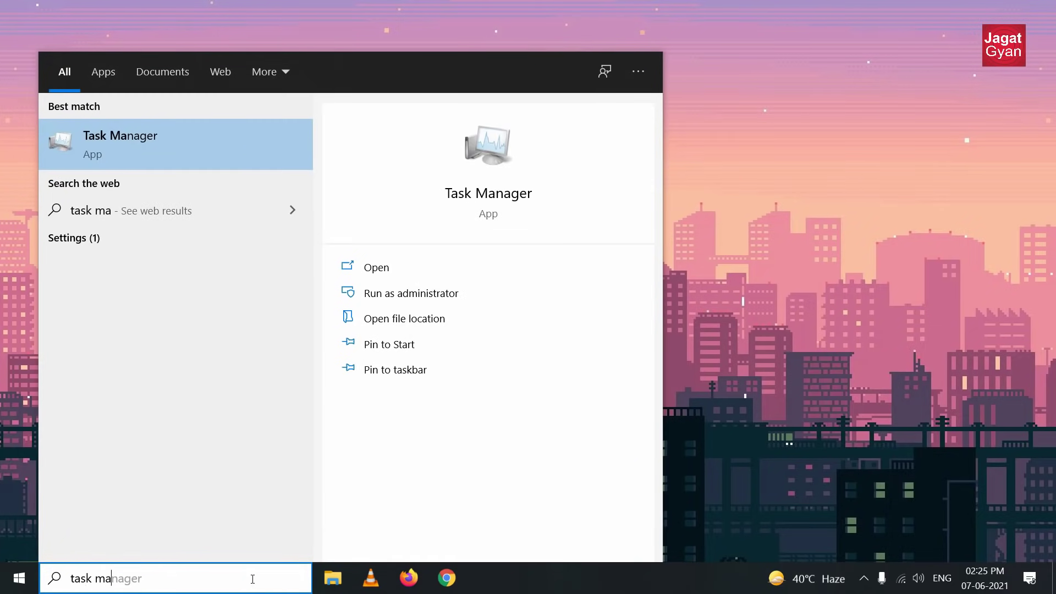
left_click(413, 268)
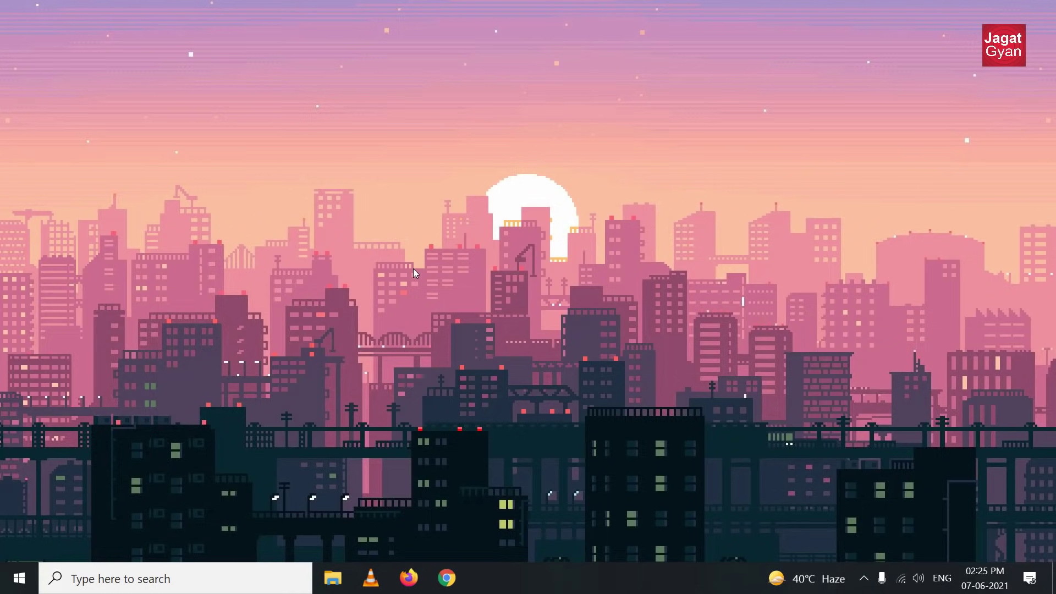
left_click(404, 328)
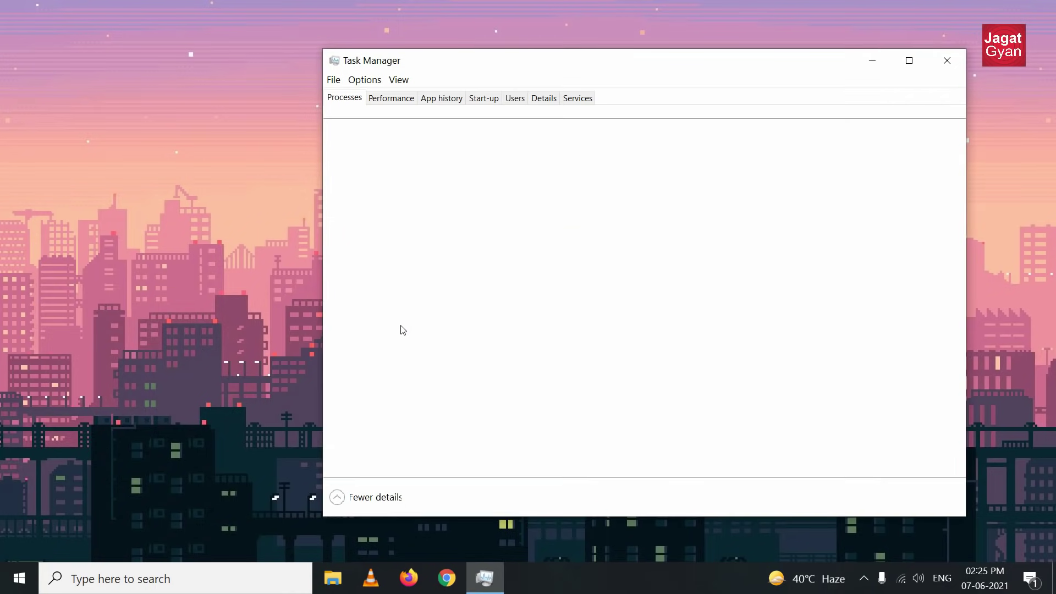
left_click(410, 103)
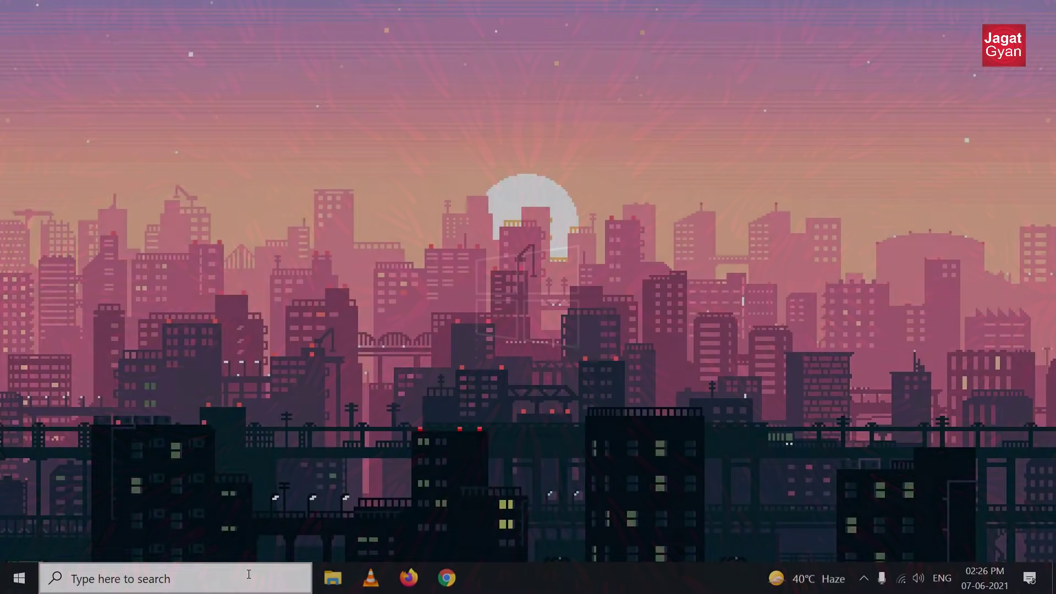
Search for "turn windows features on or off" and open the Windows Features dialog.
left_click(248, 575)
type("turn windows features on or off")
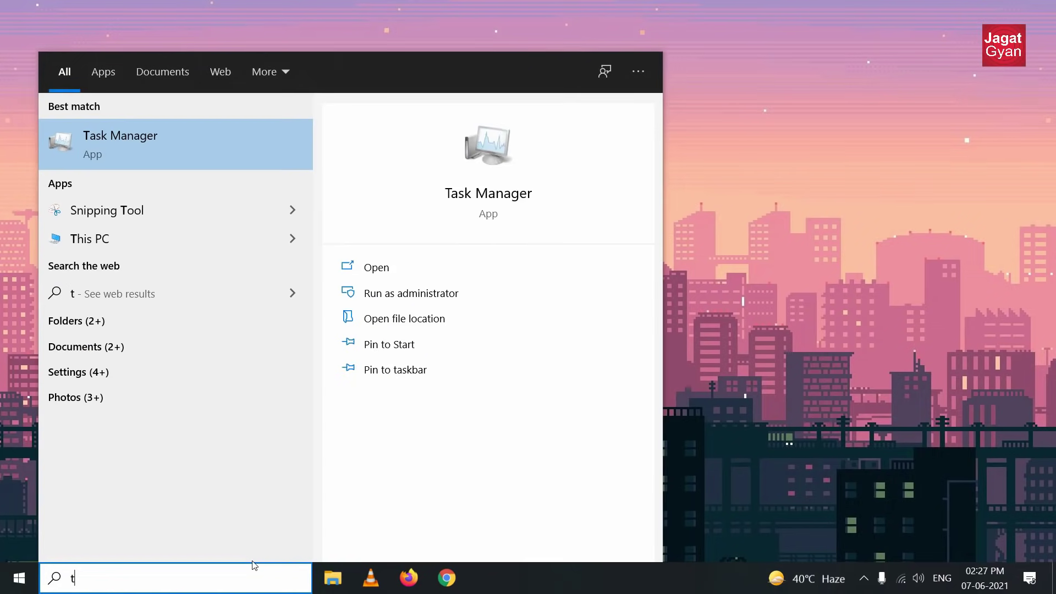
left_click(249, 146)
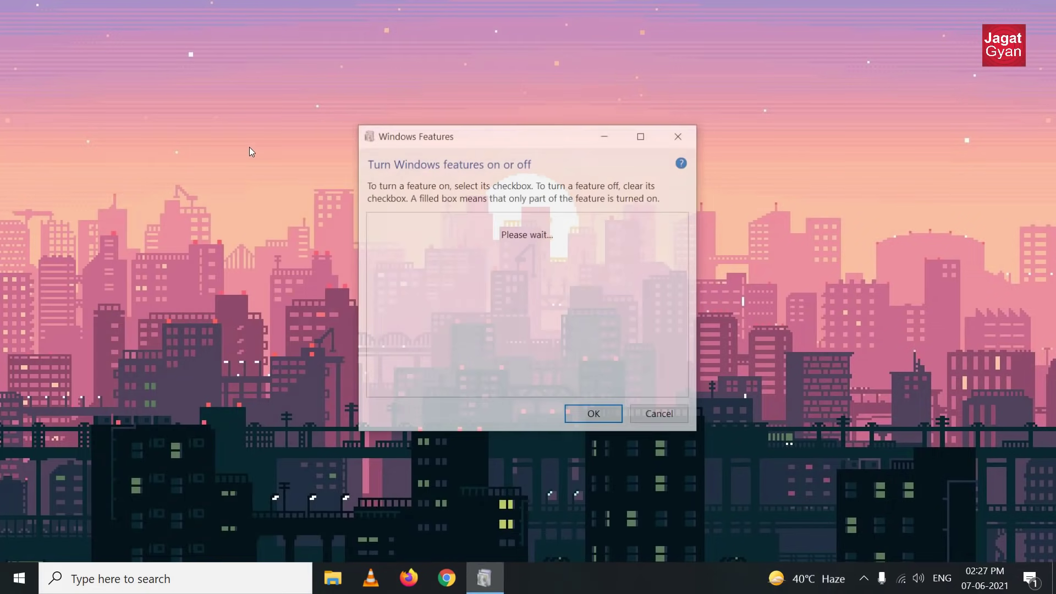
Enable the Windows Sandbox feature, apply the change and restart the PC.
scroll(495, 300, "down", 3)
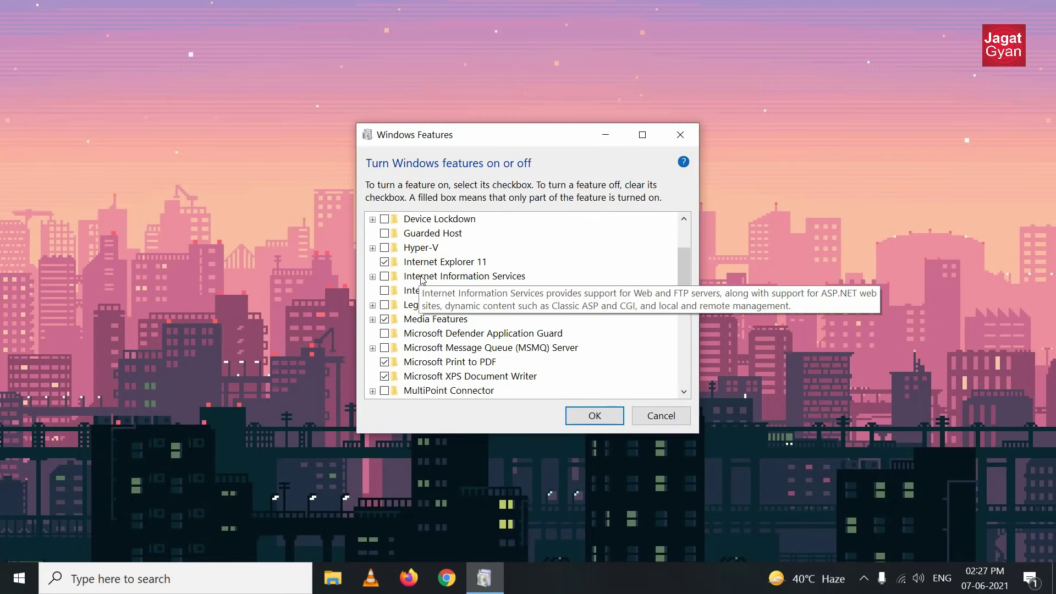
left_click_drag(679, 292, 680, 362)
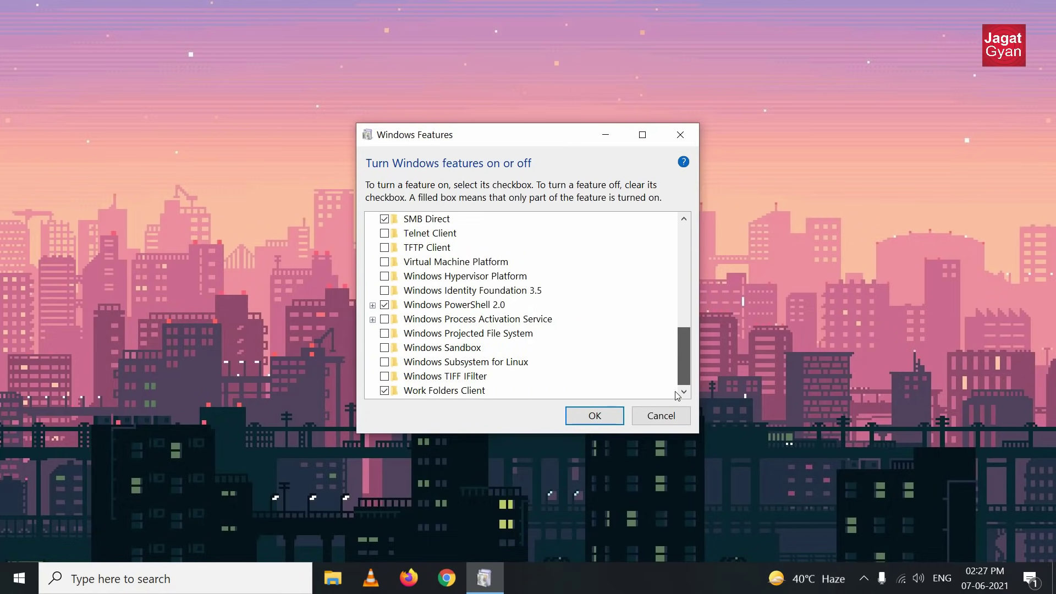
left_click(384, 348)
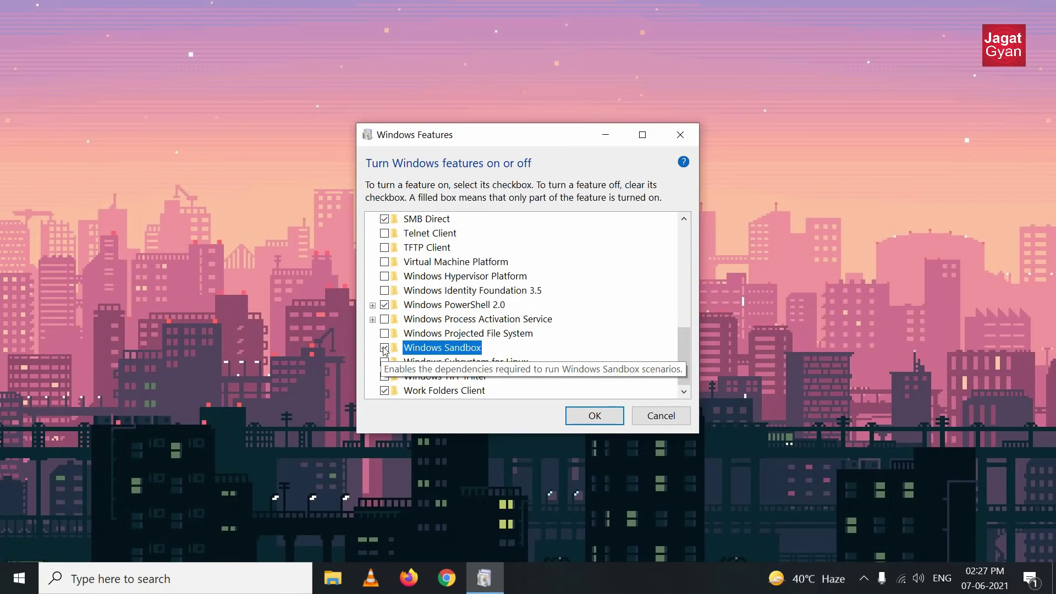
left_click(594, 416)
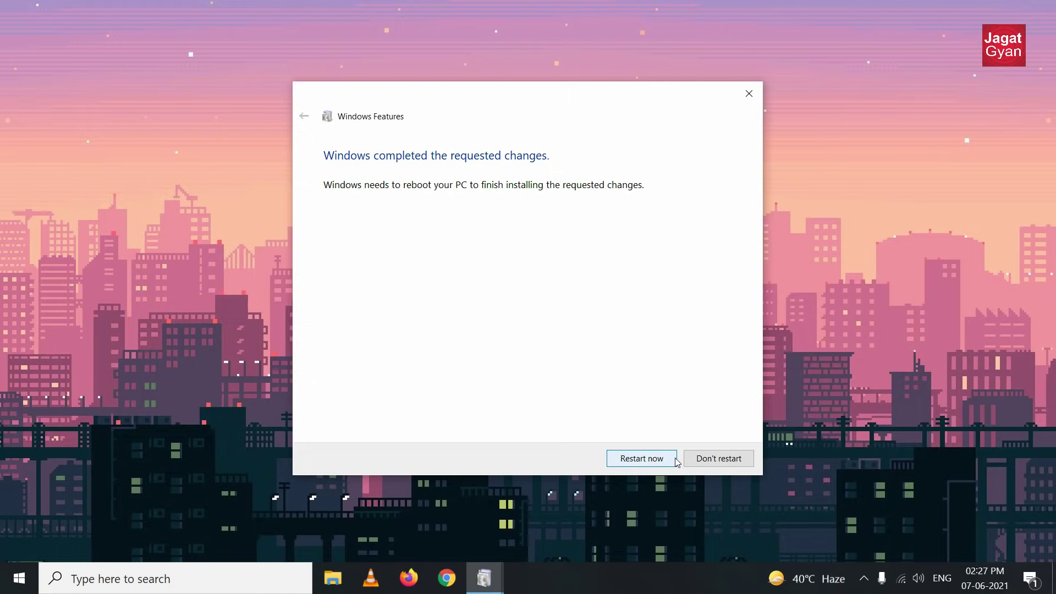
left_click(674, 458)
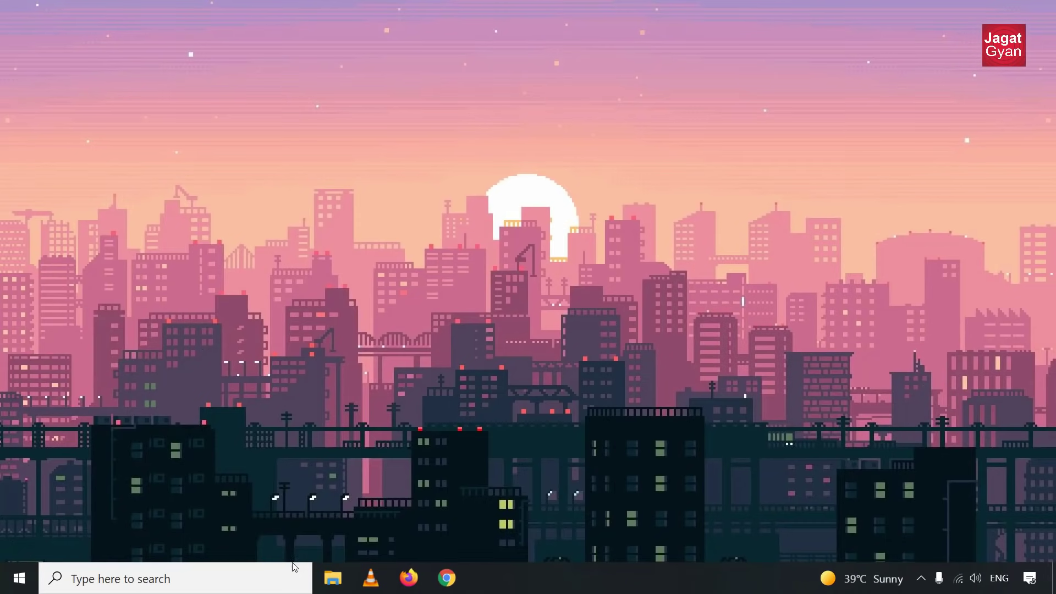
Find and launch Windows Sandbox.
left_click(256, 578)
type("windows")
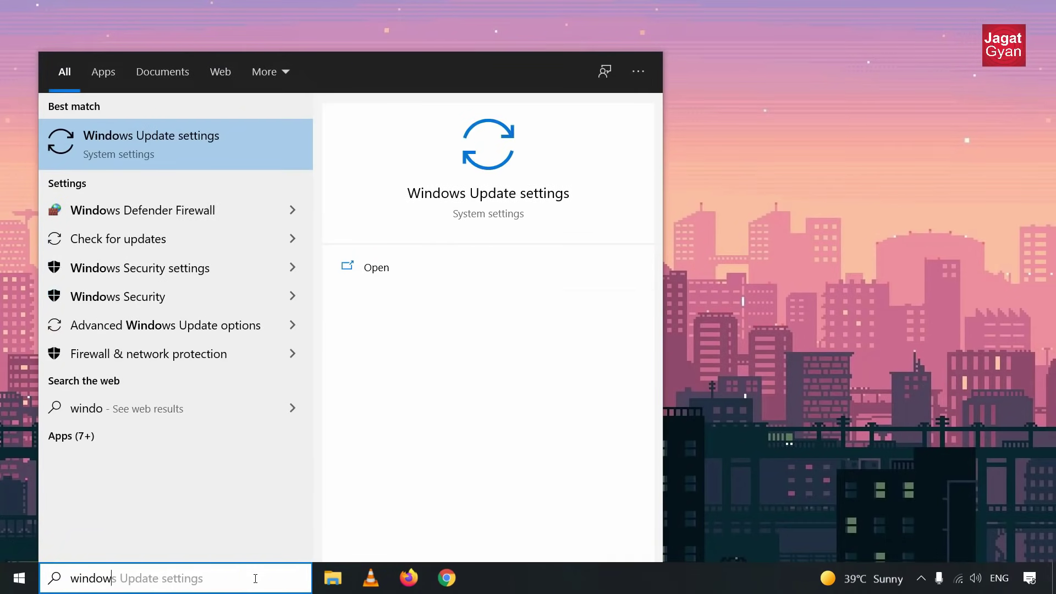
type(" sa")
key("Return")
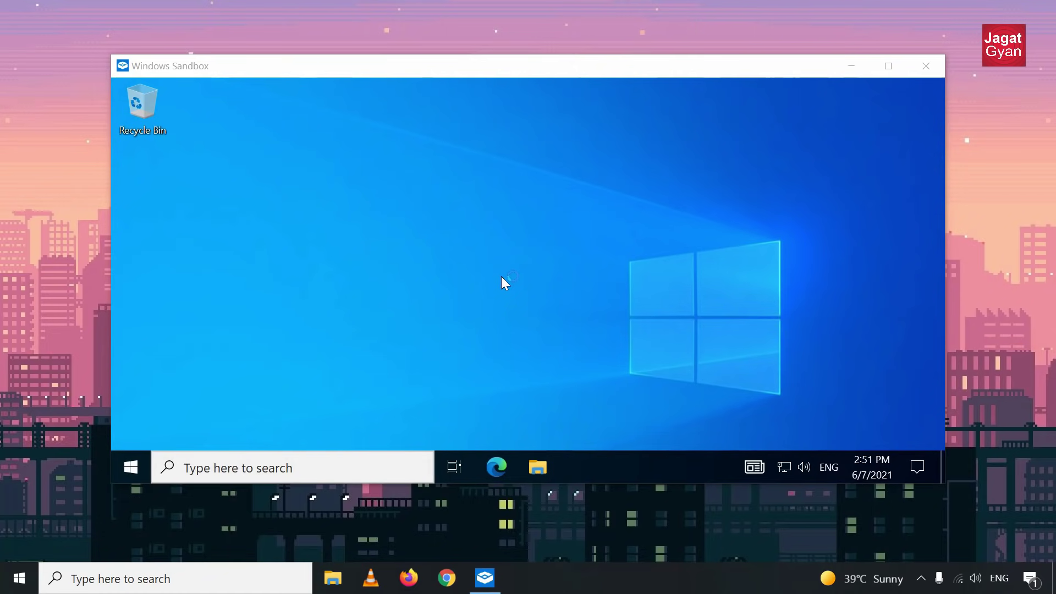
Open Microsoft Edge inside the sandbox to view its new tab page, and close the browser.
left_click(554, 236)
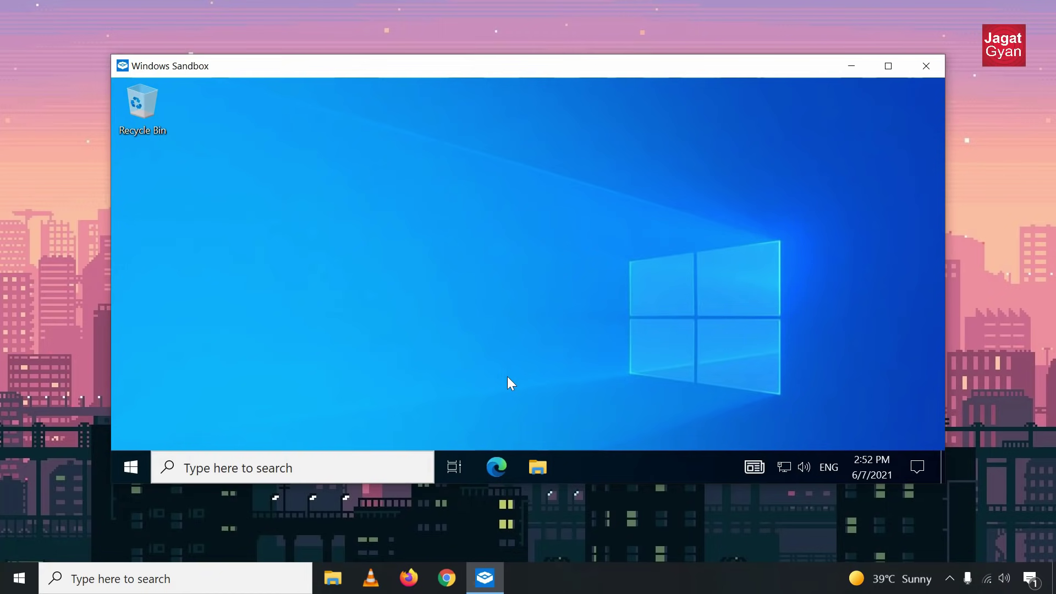
left_click(495, 468)
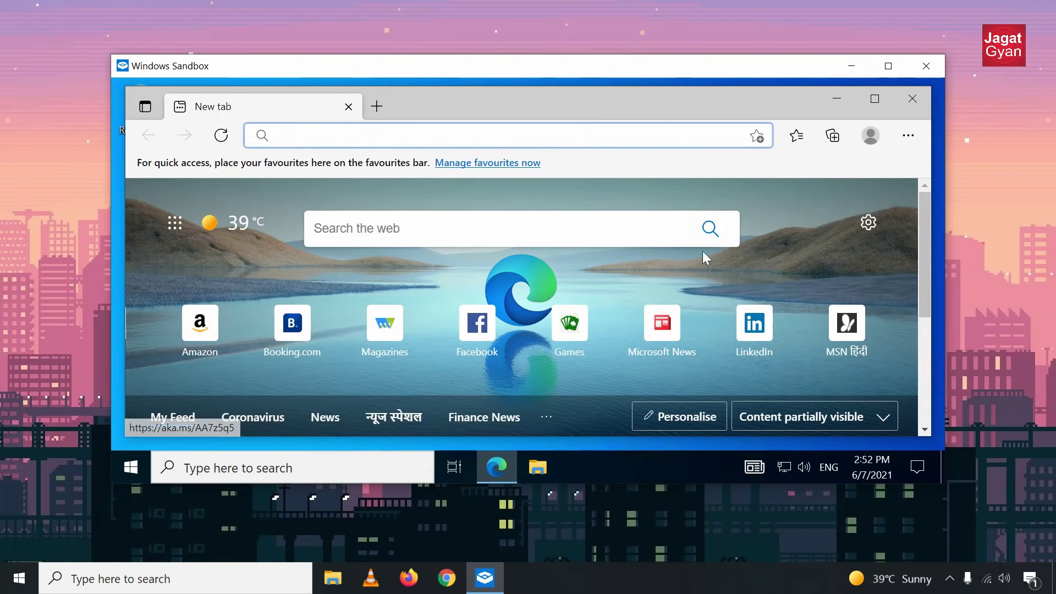
left_click(912, 98)
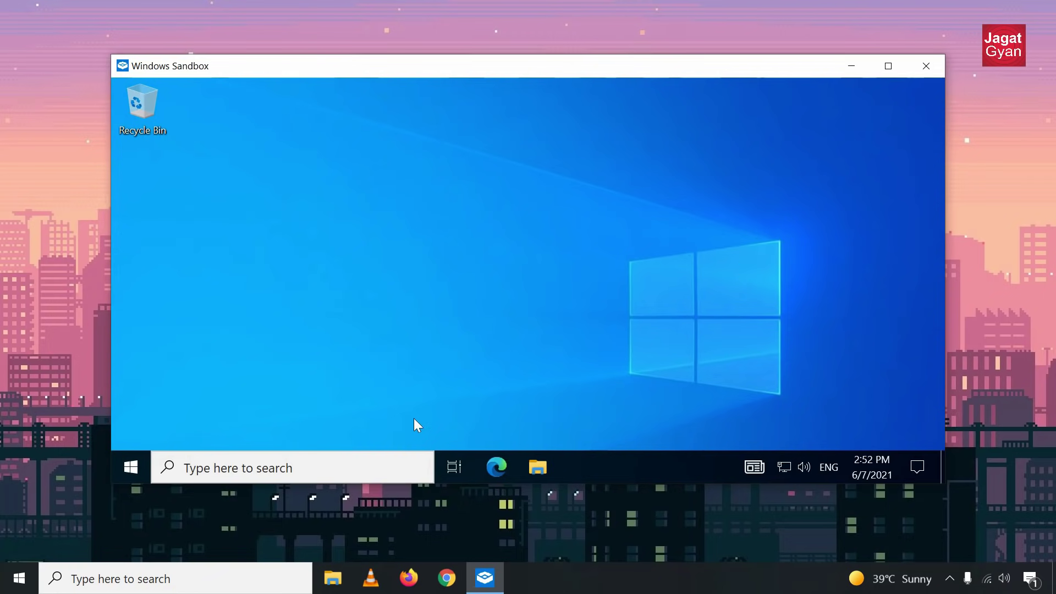
right_click(499, 242)
left_click(577, 291)
right_click(510, 196)
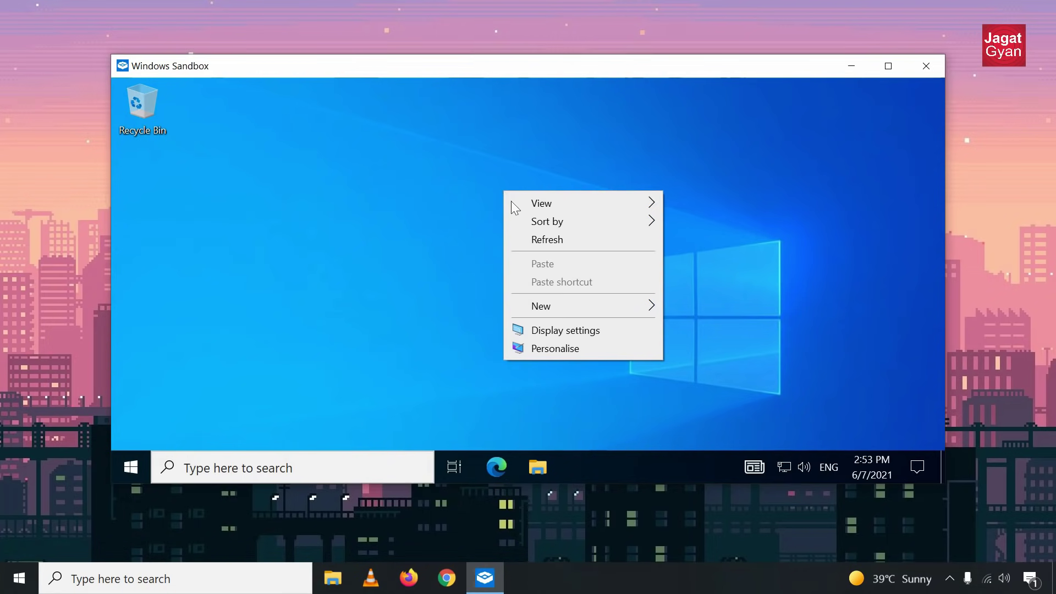
left_click(561, 243)
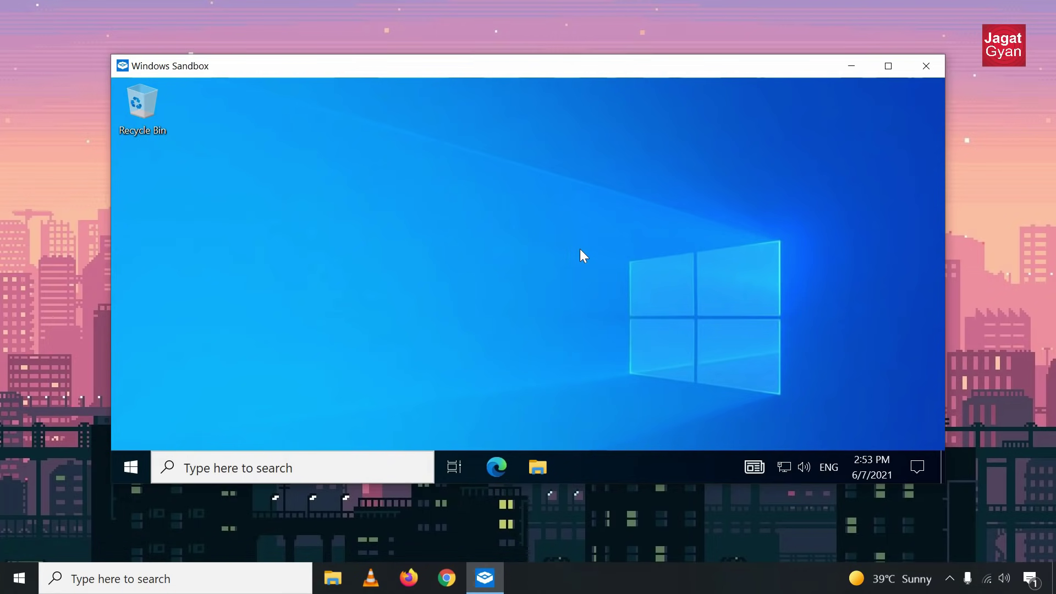
Switch to File Explorer on the host PC and copy the vlcsnap image from the Pictures folder.
left_click(344, 567)
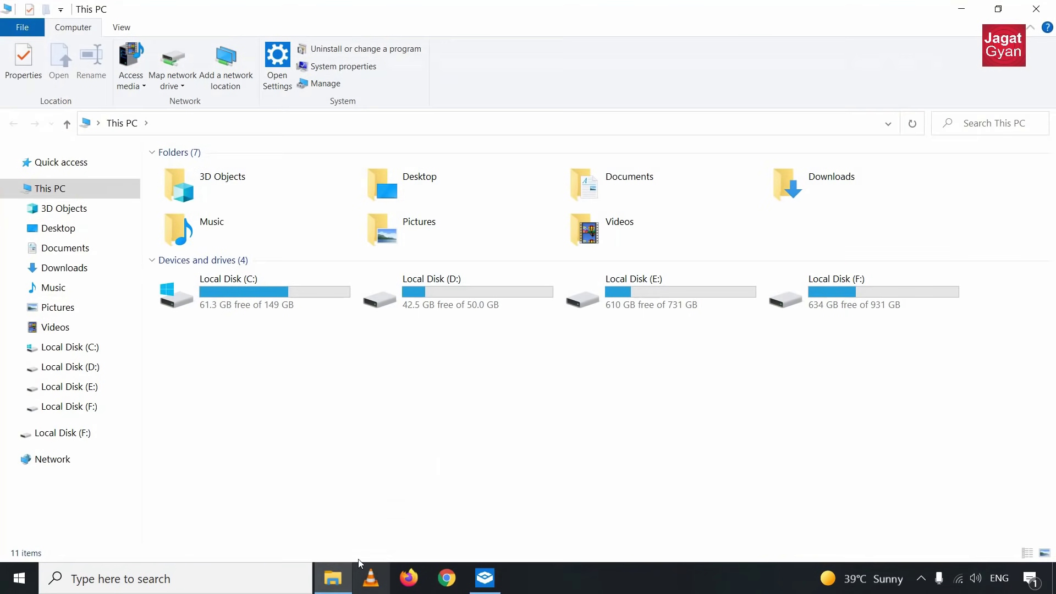
left_click(83, 315)
left_click(382, 203)
right_click(379, 202)
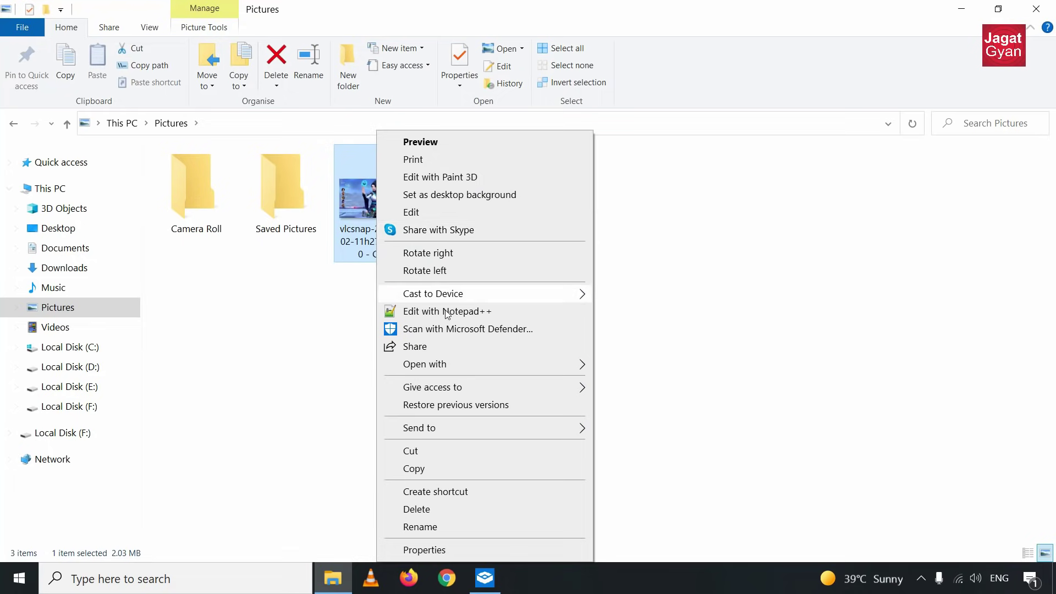
left_click(441, 468)
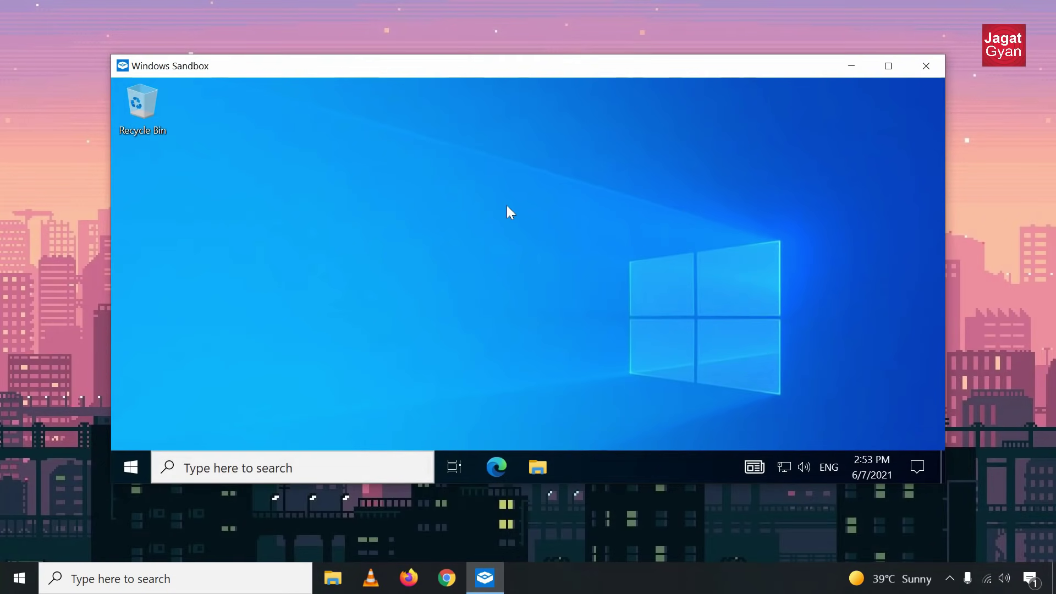
Paste the copied vlcsnap image onto the Windows Sandbox desktop and deselect it.
right_click(507, 206)
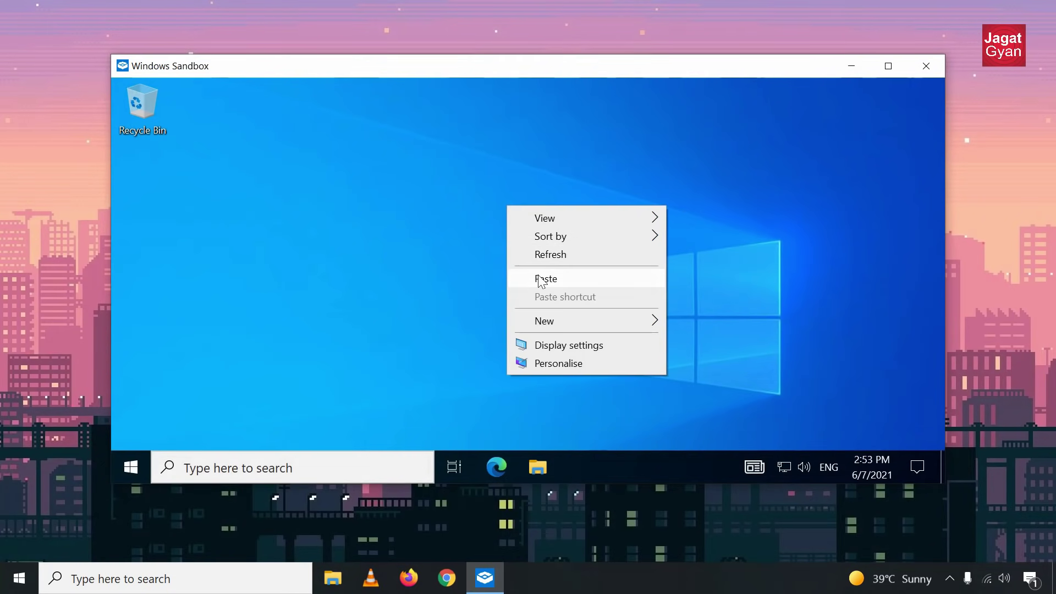
left_click(538, 275)
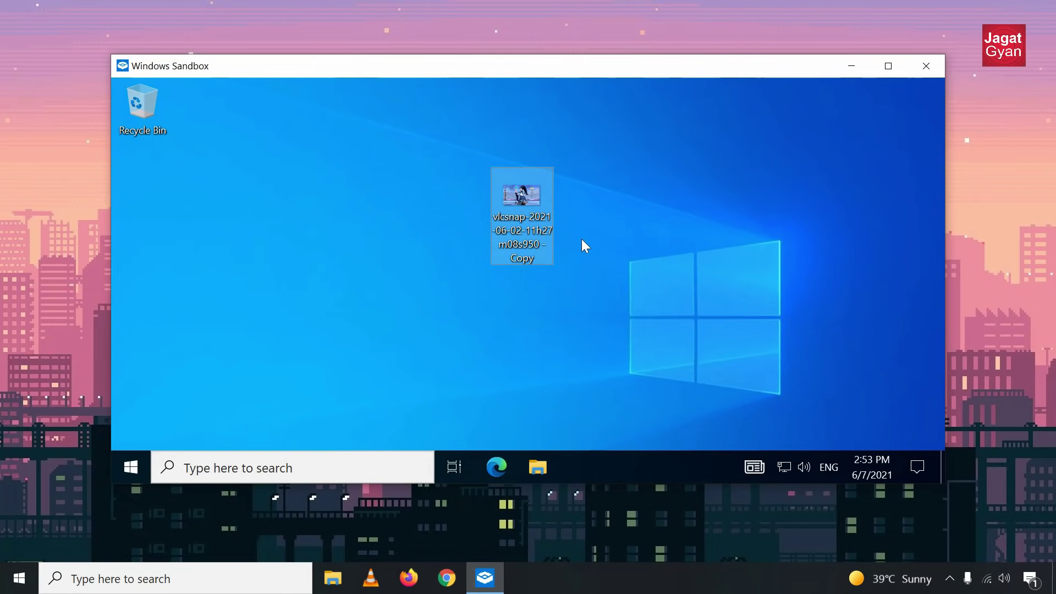
left_click(660, 279)
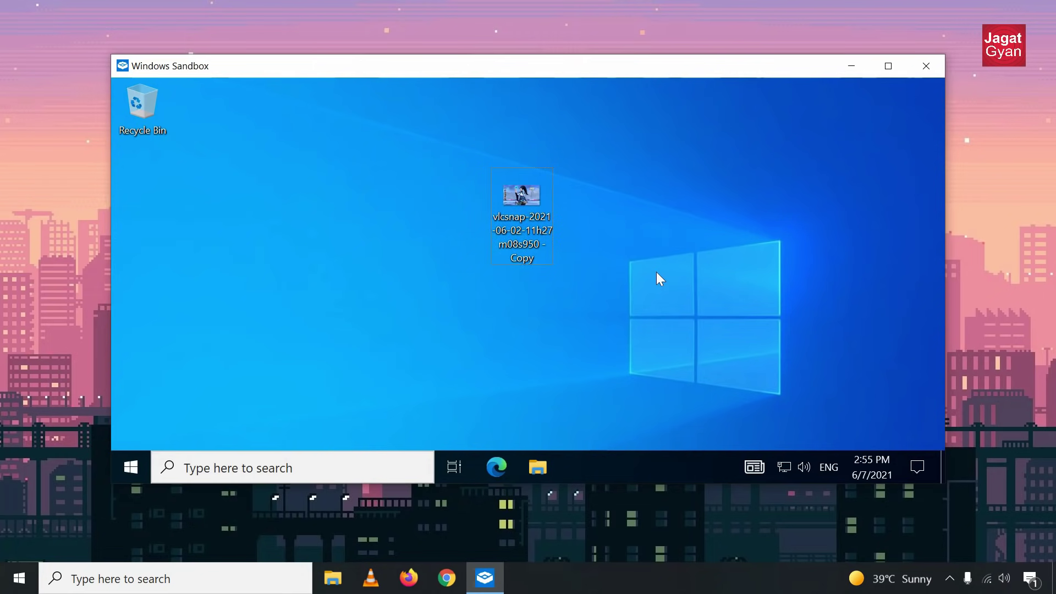
Refresh the sandbox desktop twice to realign the pasted image's icon.
right_click(658, 270)
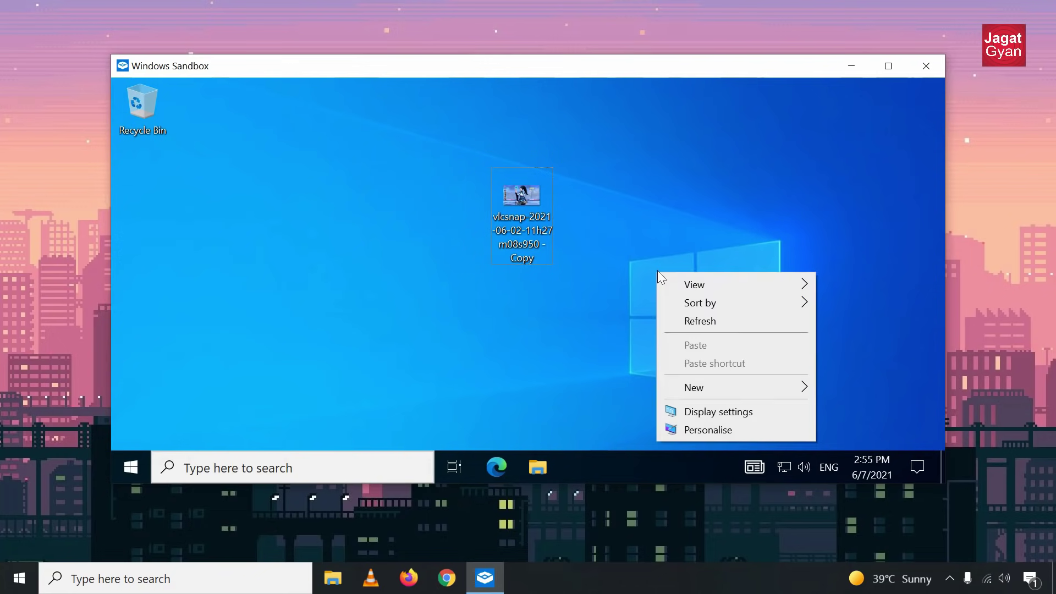
left_click(694, 322)
right_click(653, 198)
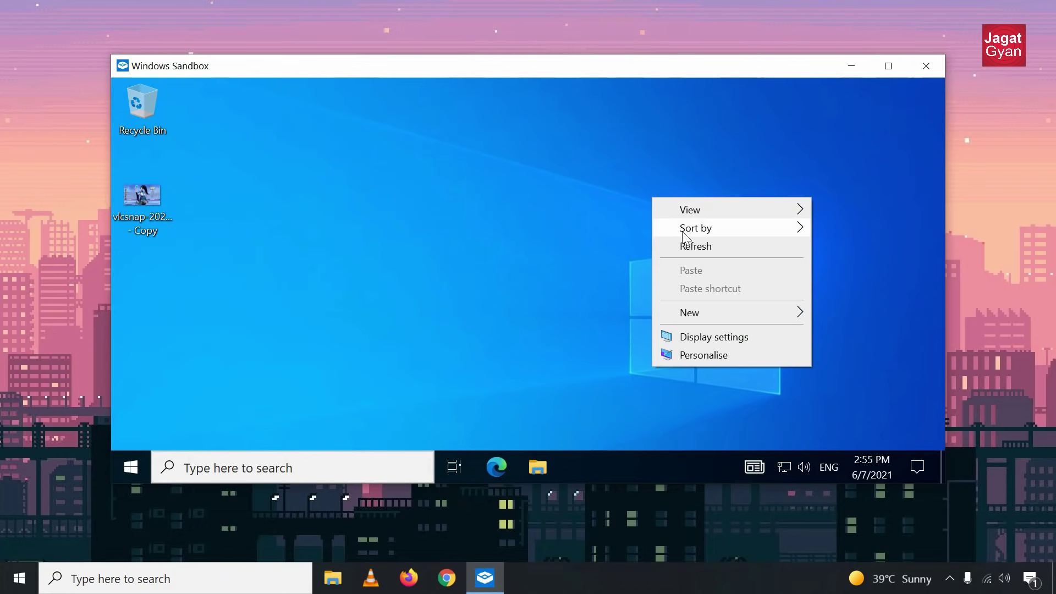
left_click(699, 253)
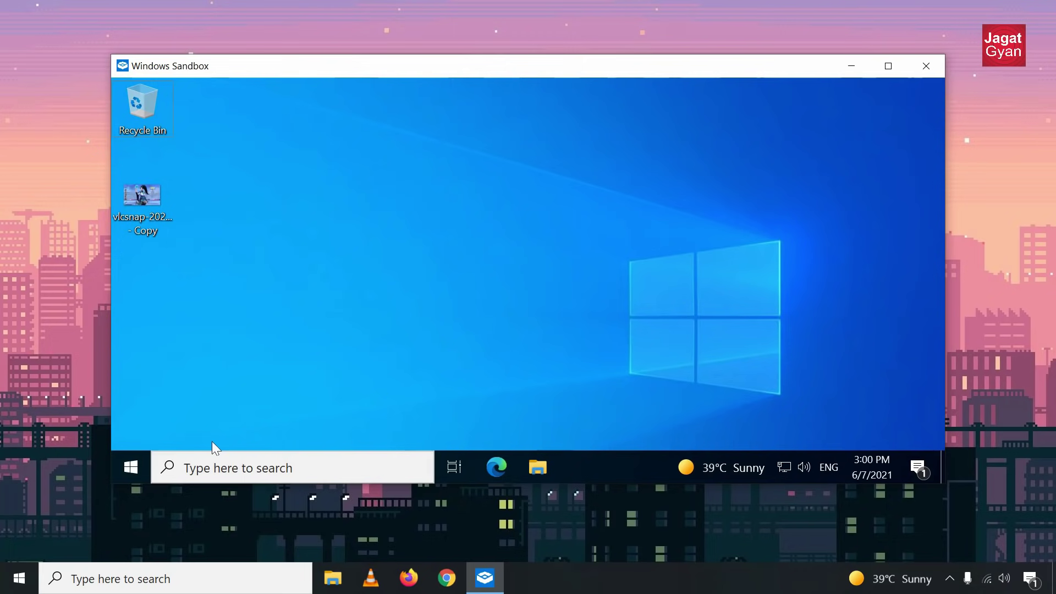
Look through the sandbox's installed apps and File Explorer's Quick access folders, and close File Explorer.
left_click(134, 466)
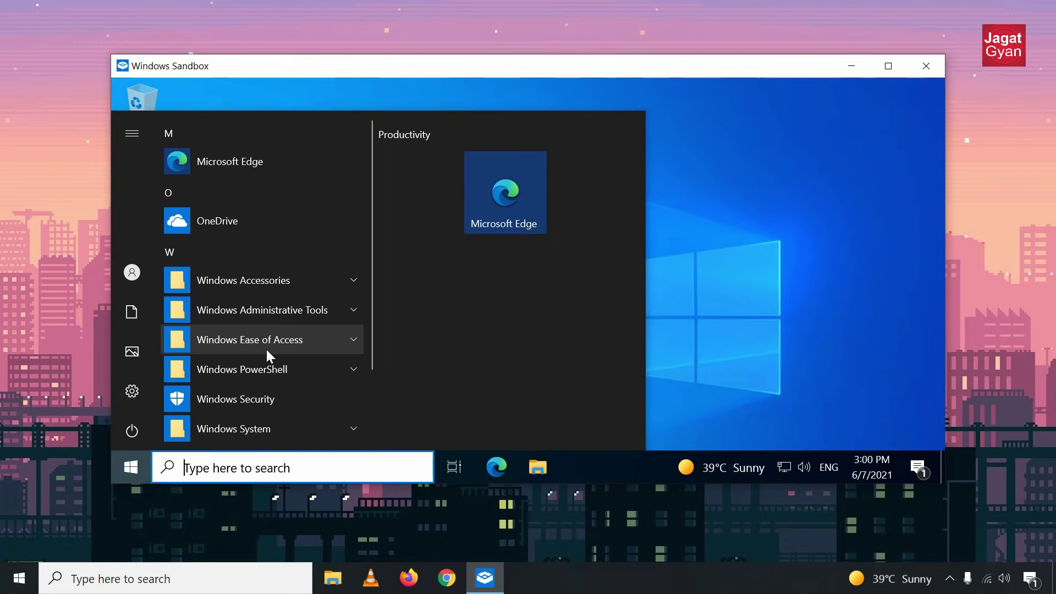
scroll(276, 376, "down", 3)
left_click(543, 467)
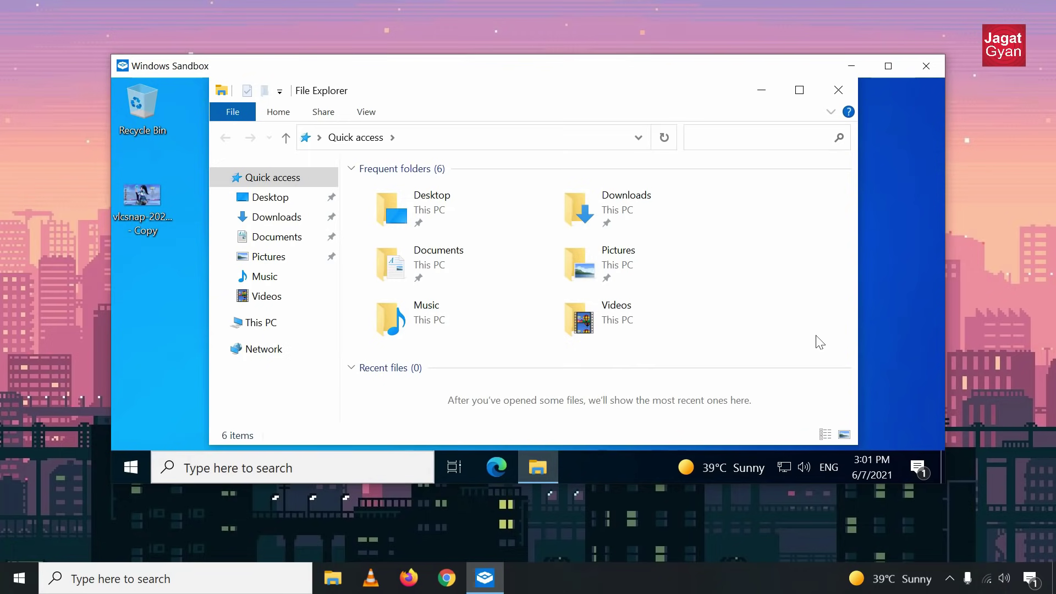
left_click(838, 90)
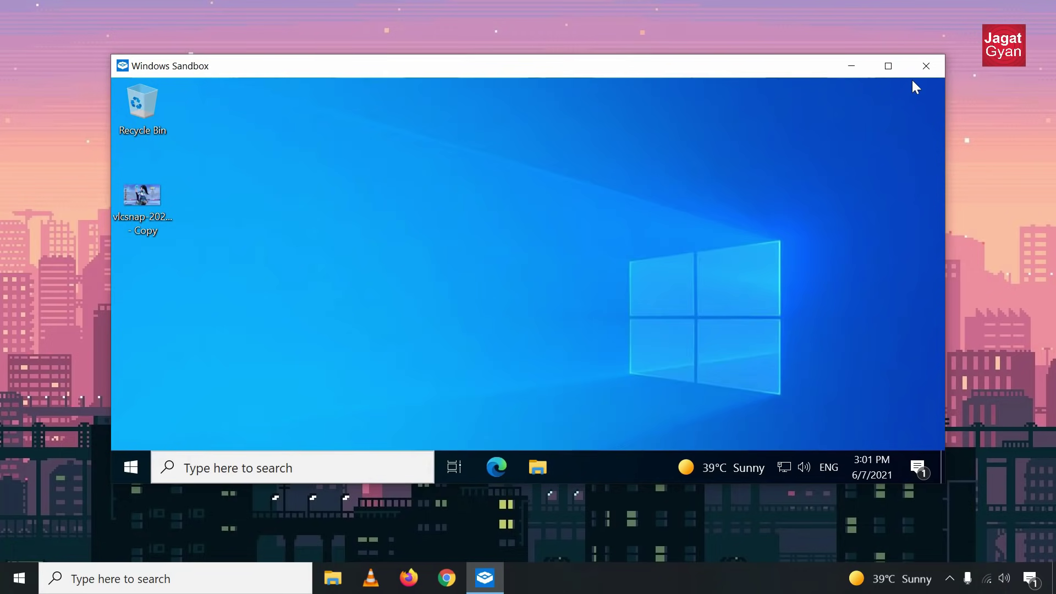
Close Windows Sandbox and confirm discarding its contents.
left_click(924, 67)
left_click(591, 350)
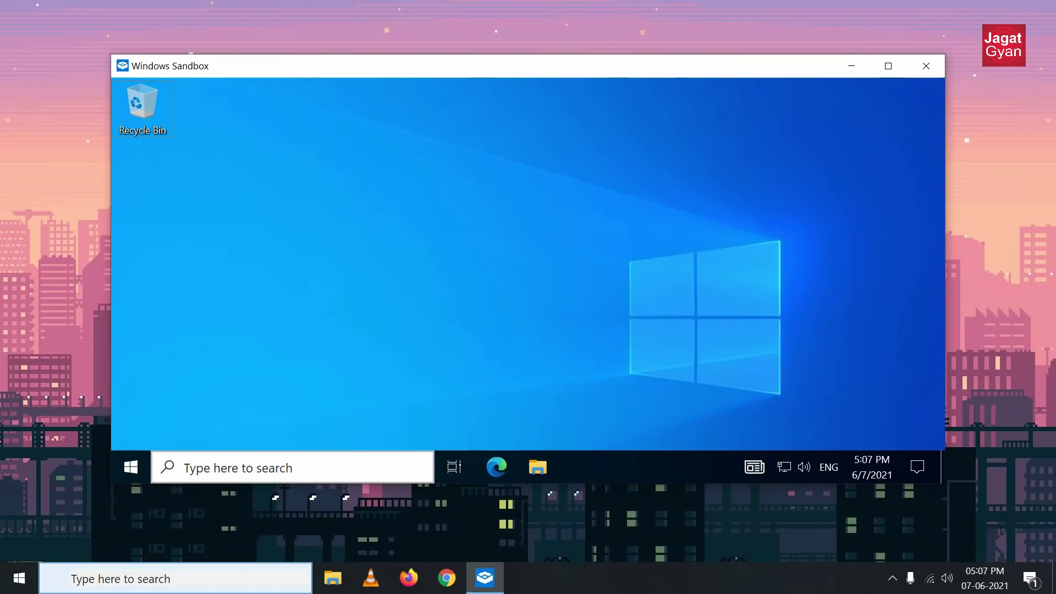
Look through the Windows Accessories apps available in the sandbox.
left_click(122, 469)
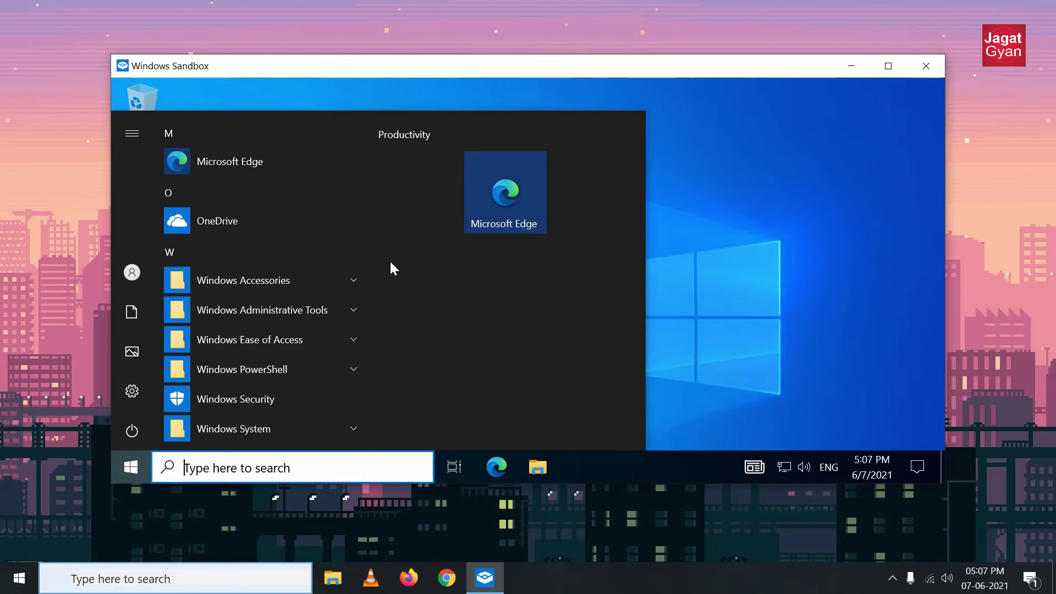
left_click(316, 283)
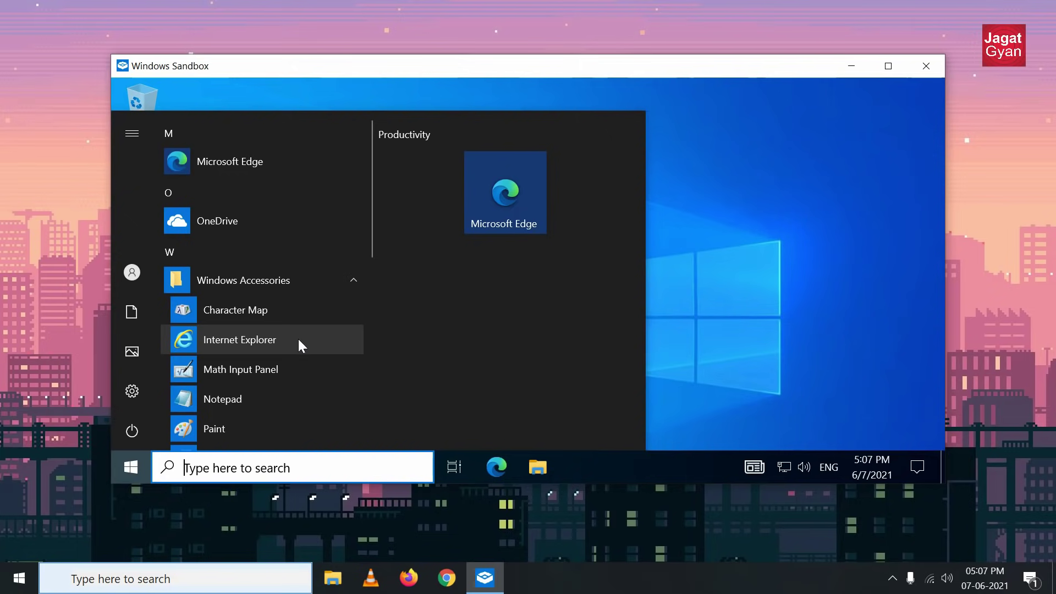
scroll(285, 395, "down", 1)
scroll(285, 396, "down", 4)
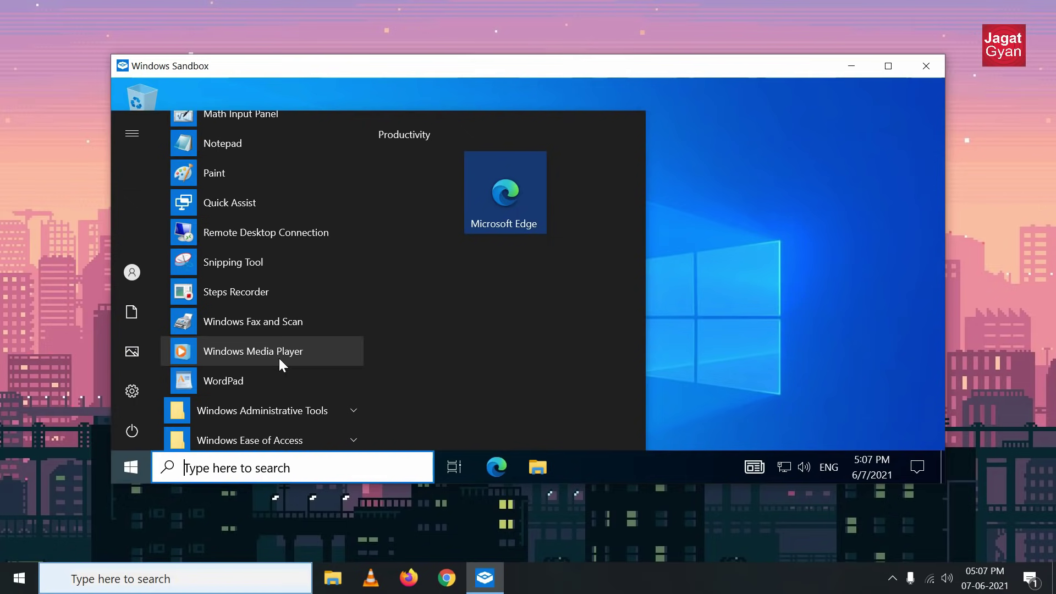
Look through the tools in the sandbox's Windows Administrative Tools group.
left_click(316, 415)
scroll(337, 355, "down", 3)
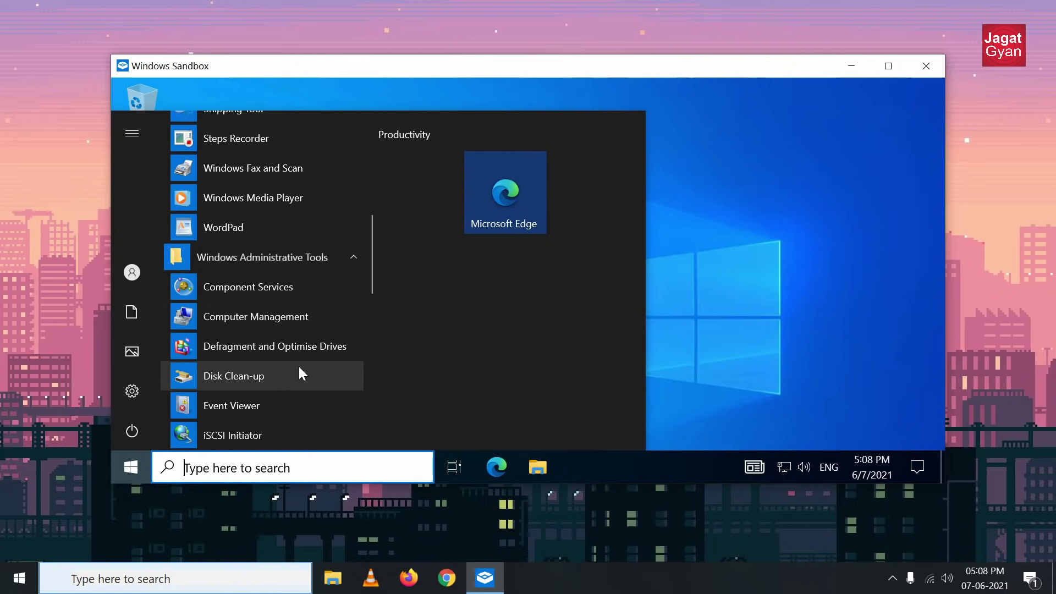
scroll(300, 366, "down", 1)
scroll(300, 368, "down", 4)
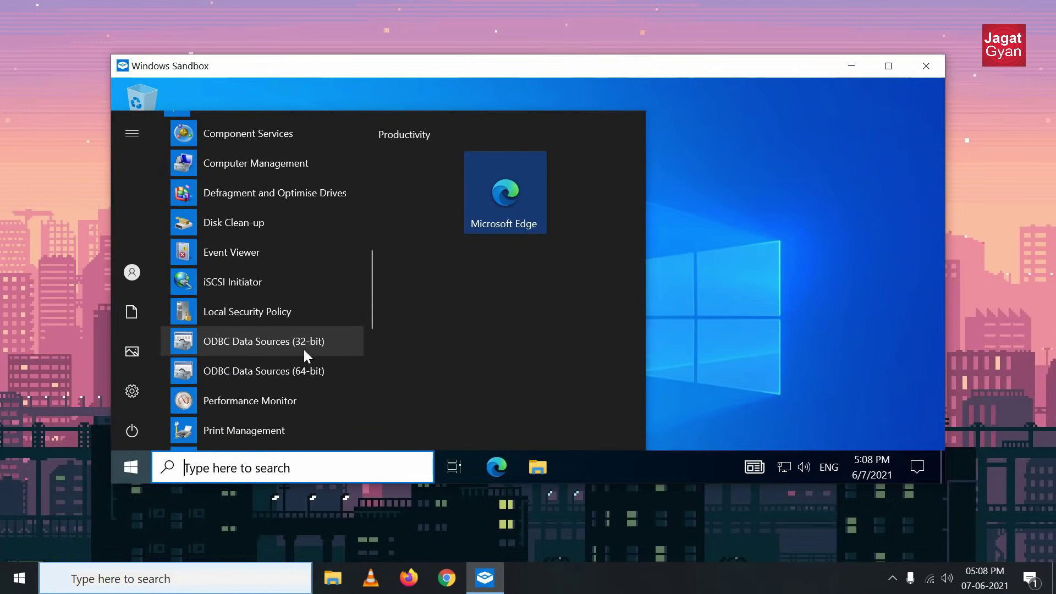
scroll(303, 349, "down", 4)
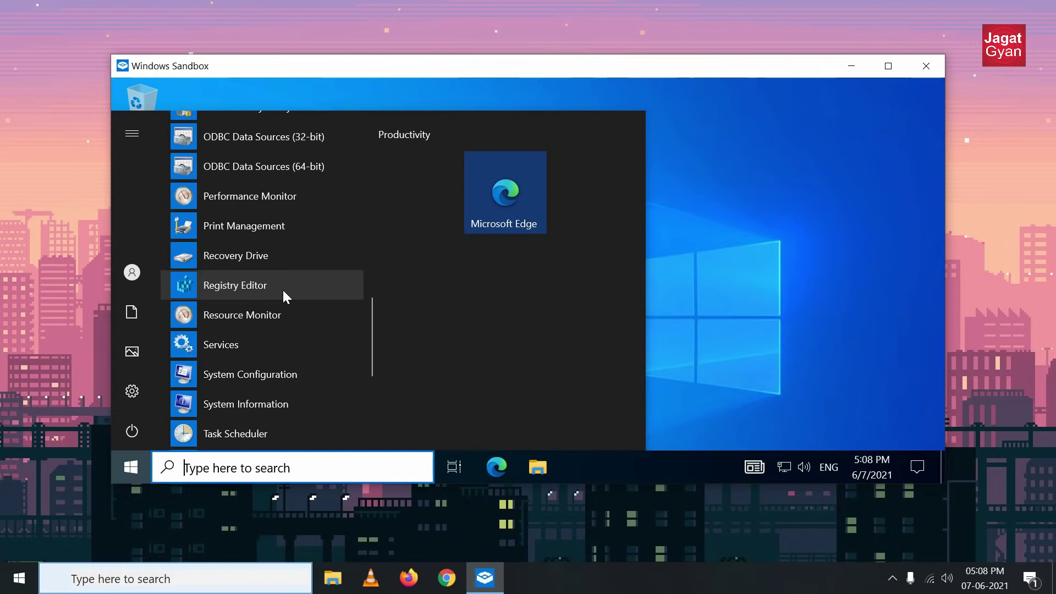
scroll(283, 290, "down", 3)
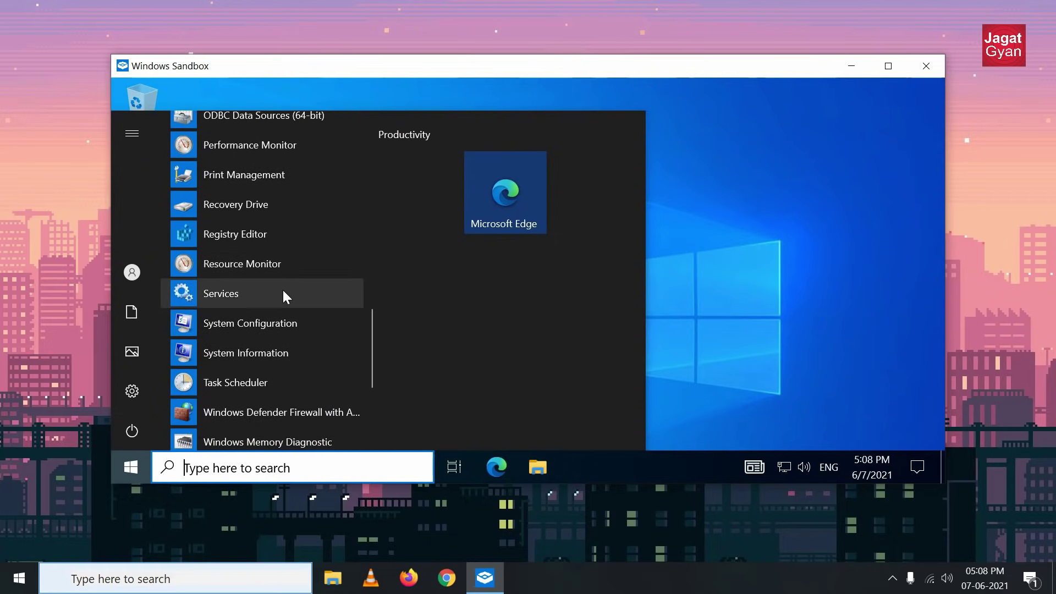
scroll(282, 290, "down", 1)
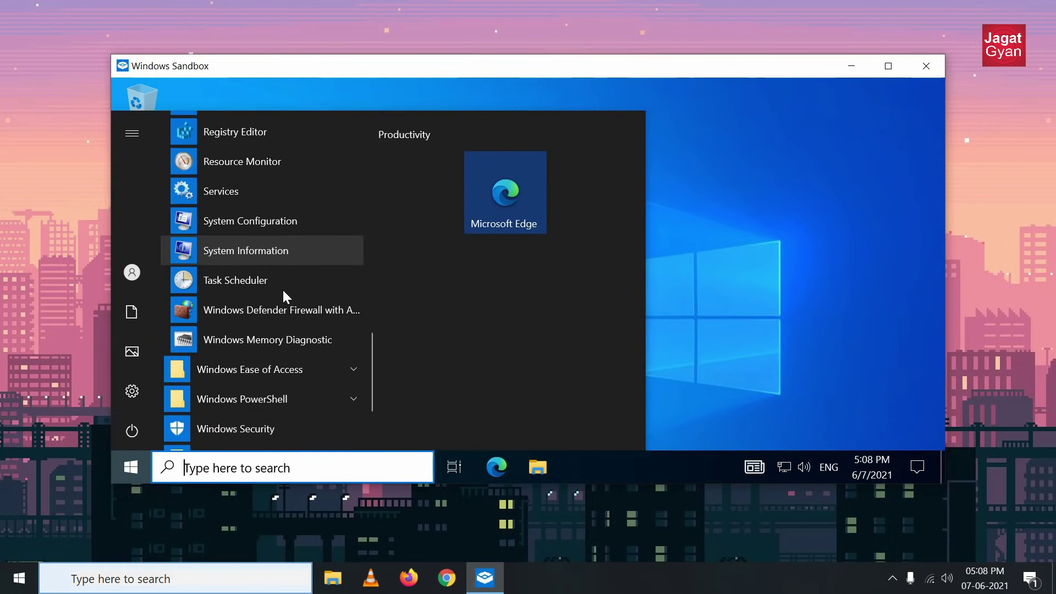
Launch On-Screen Keyboard from the Windows Ease of Access group and close it after viewing.
left_click(302, 366)
scroll(304, 359, "down", 3)
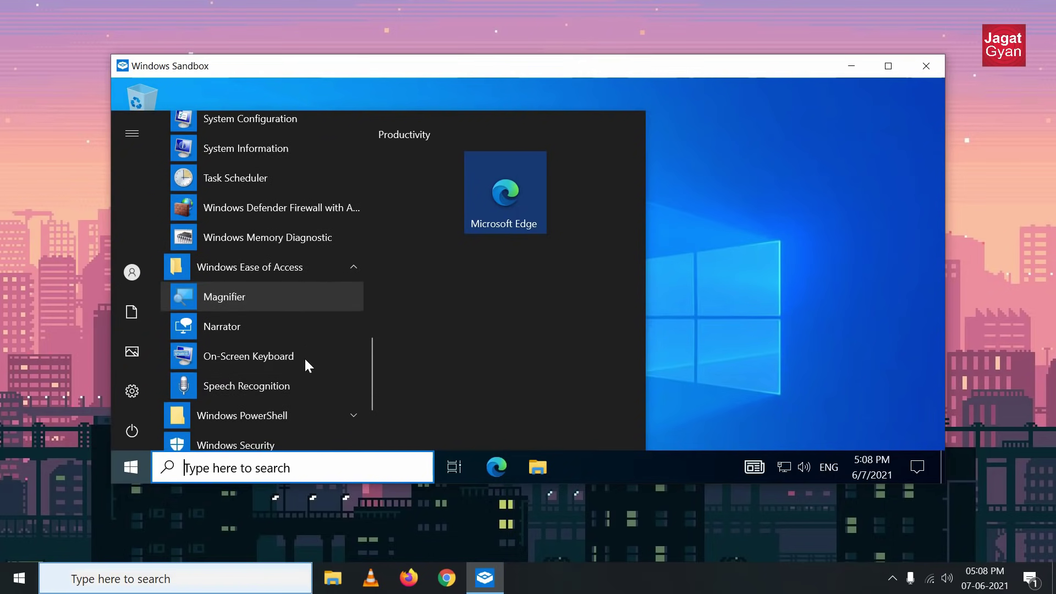
scroll(304, 355, "down", 1)
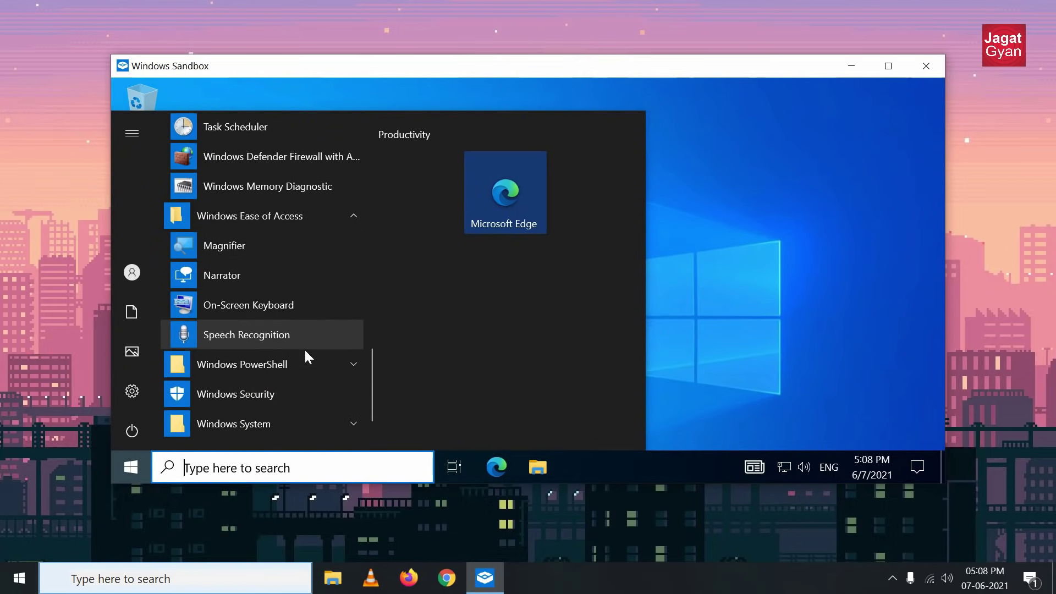
left_click(307, 309)
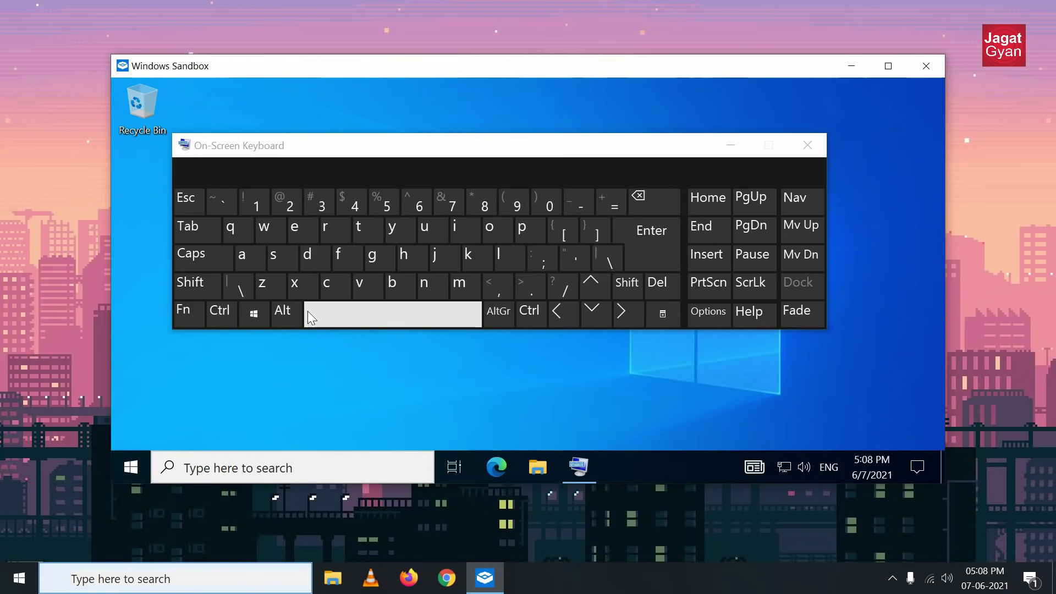
left_click(123, 467)
scroll(252, 373, "down", 2)
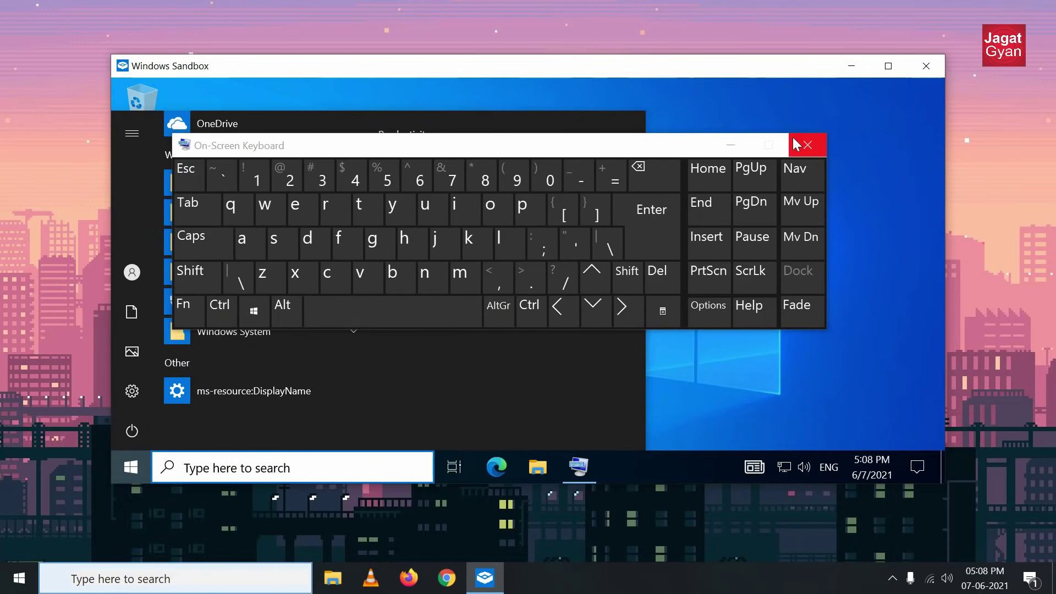
left_click(807, 146)
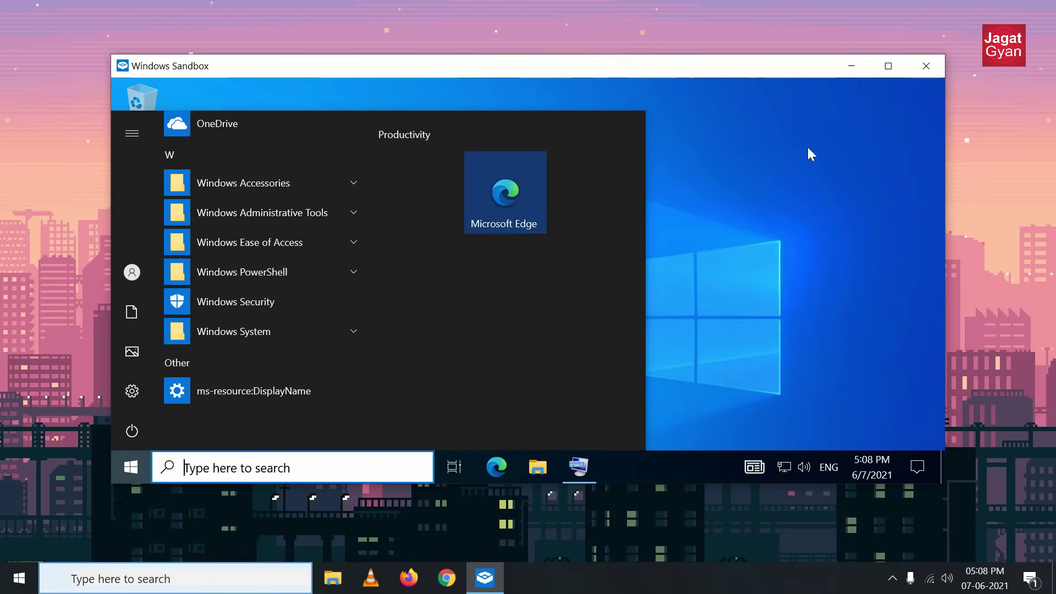
View the Windows Security overview in the sandbox and close it.
left_click(311, 312)
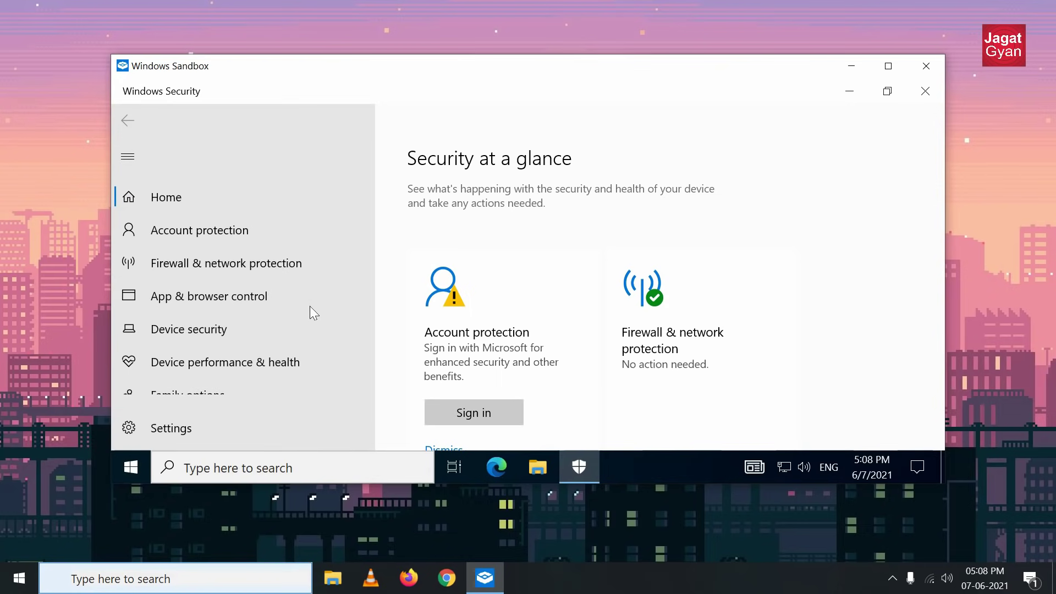
left_click(926, 91)
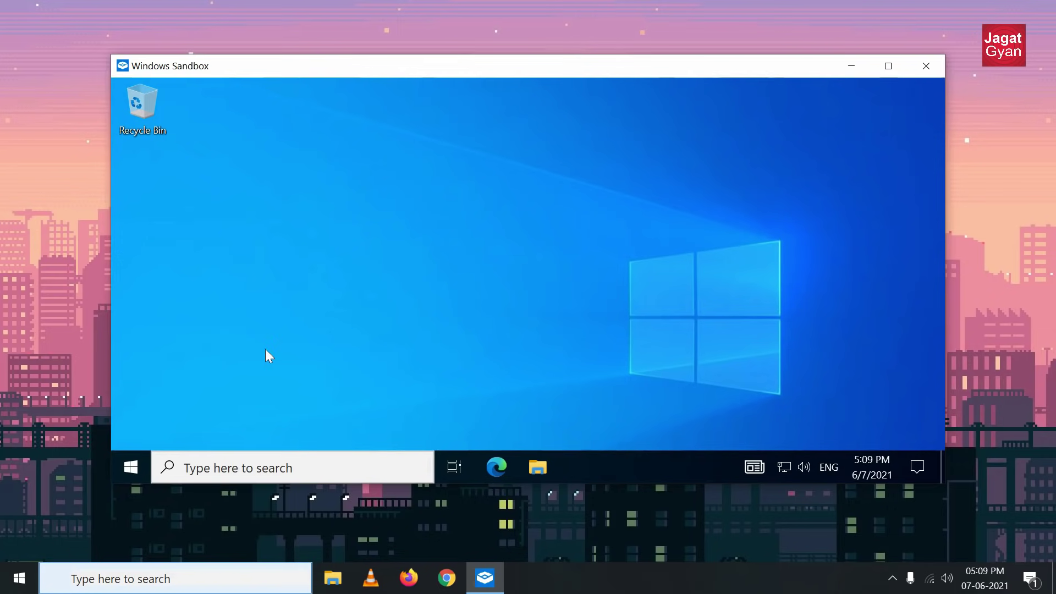
Open Control Panel from the sandbox's Windows System group and look through all its items.
left_click(131, 470)
scroll(248, 330, "down", 2)
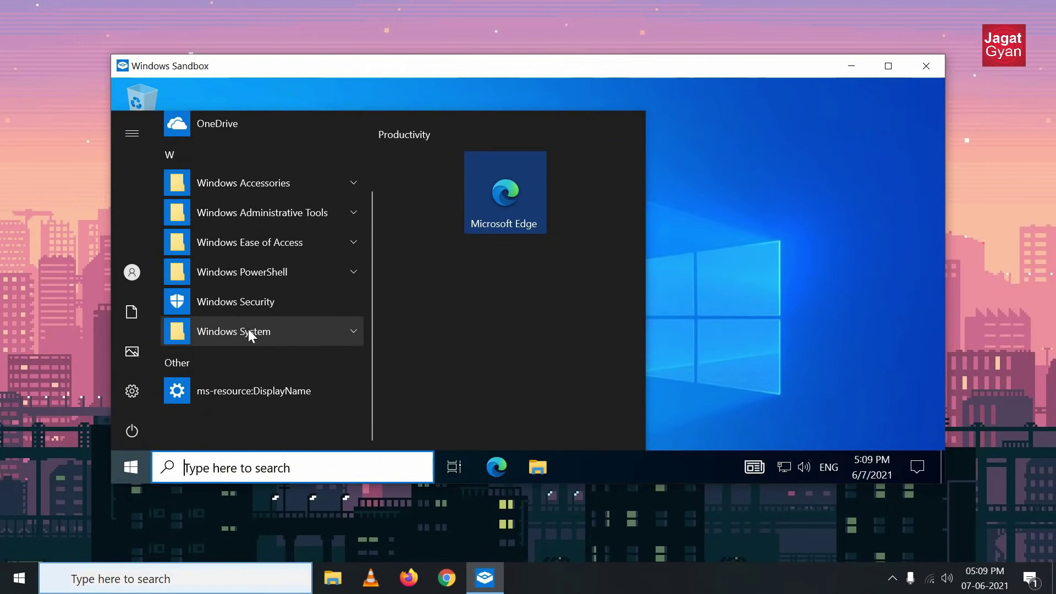
left_click(306, 333)
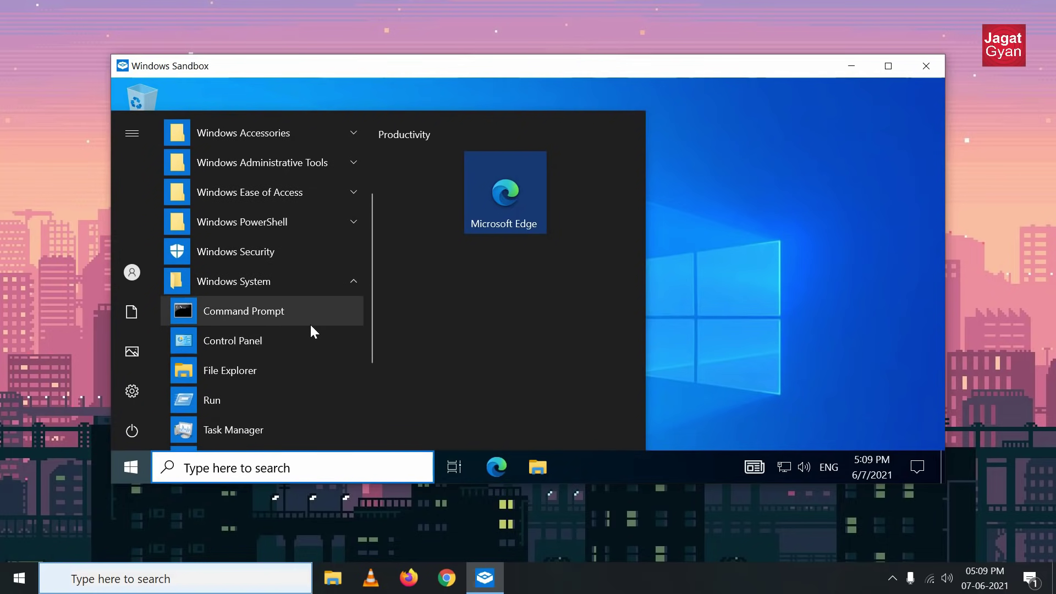
scroll(310, 345, "down", 1)
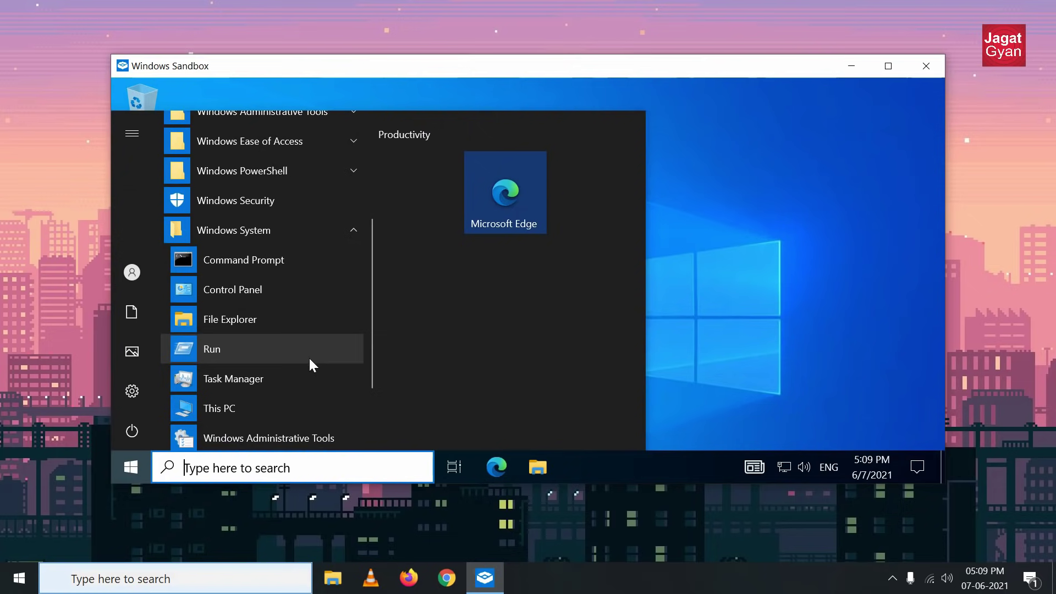
left_click(283, 295)
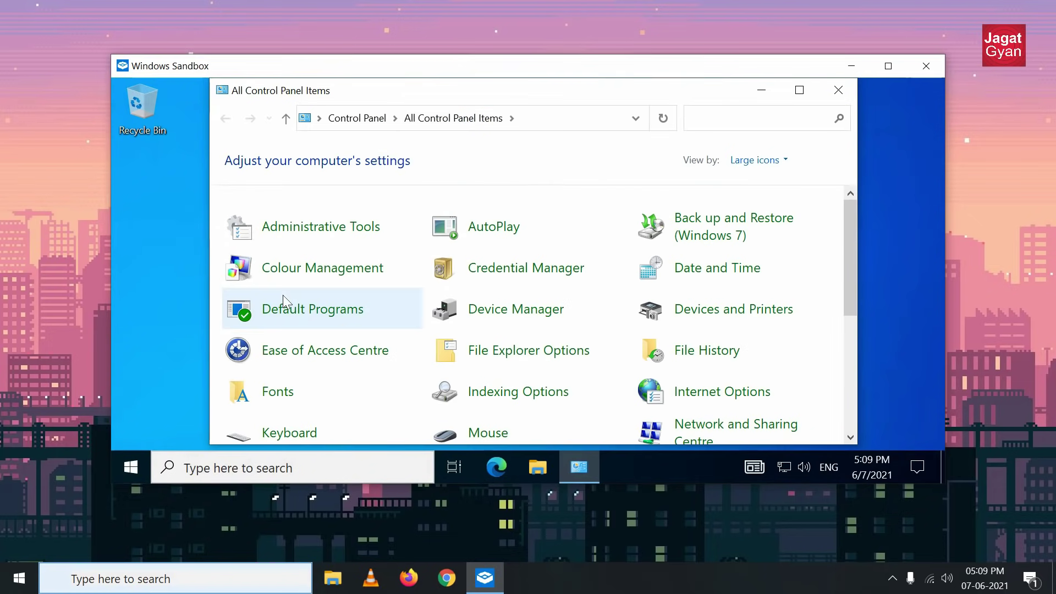
scroll(695, 259, "down", 3)
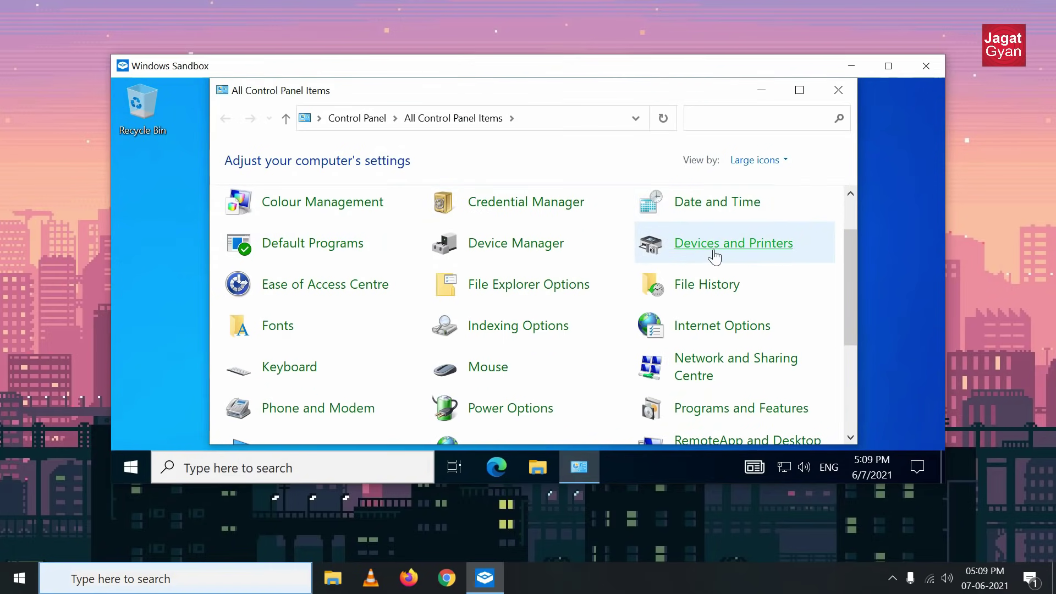
scroll(744, 229, "down", 4)
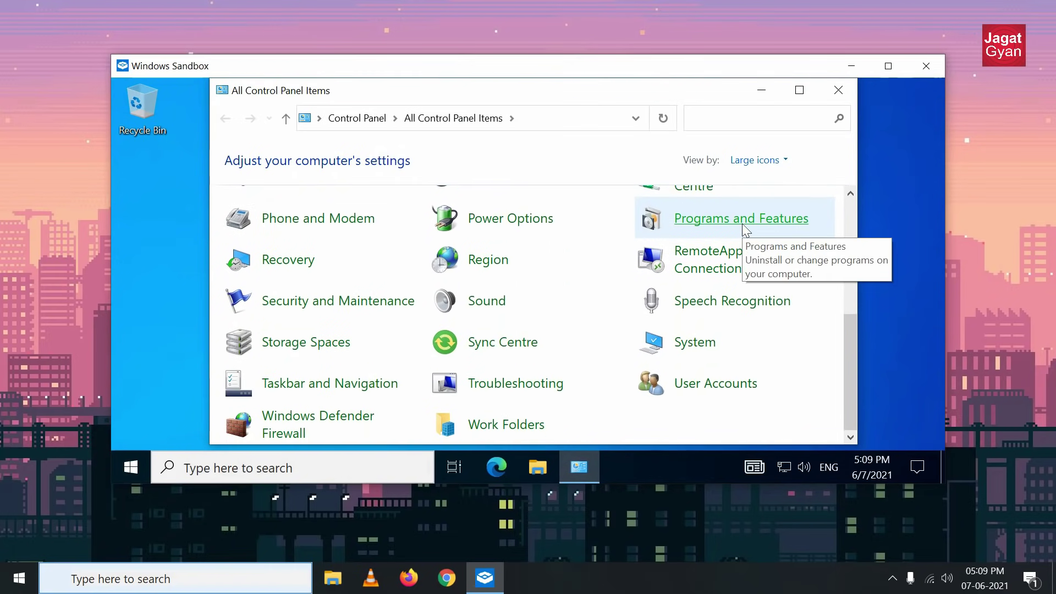
Look through the setting categories in the sandbox's Settings app and close it.
left_click(122, 470)
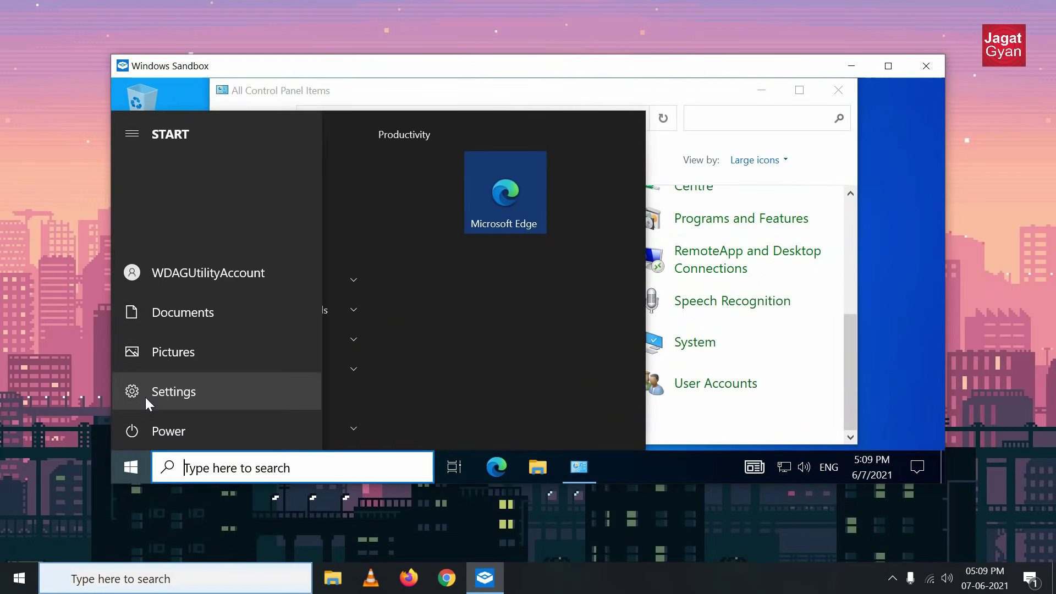
left_click(145, 395)
scroll(636, 323, "down", 5)
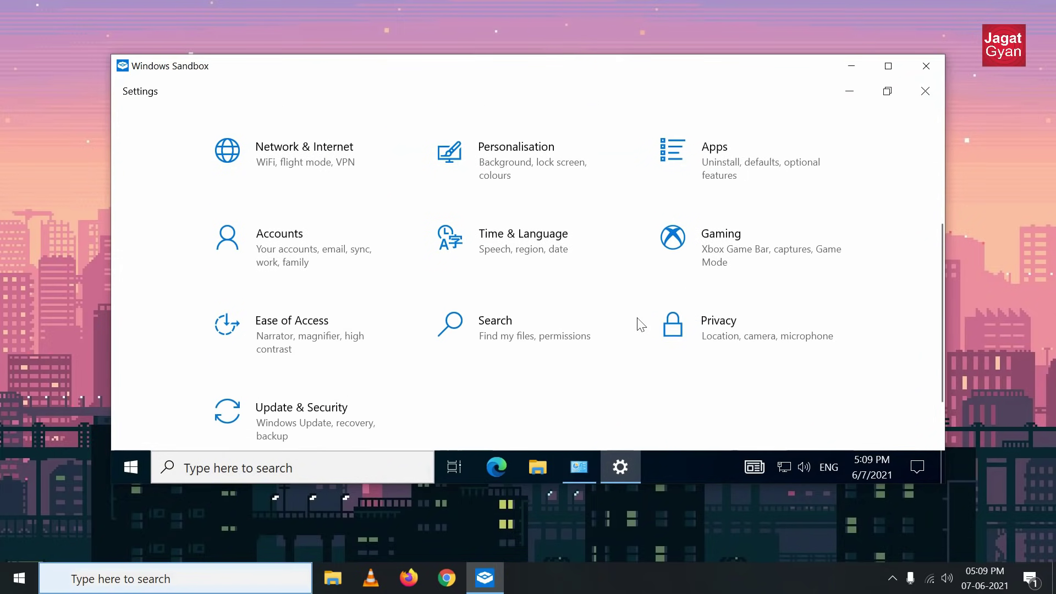
left_click(926, 91)
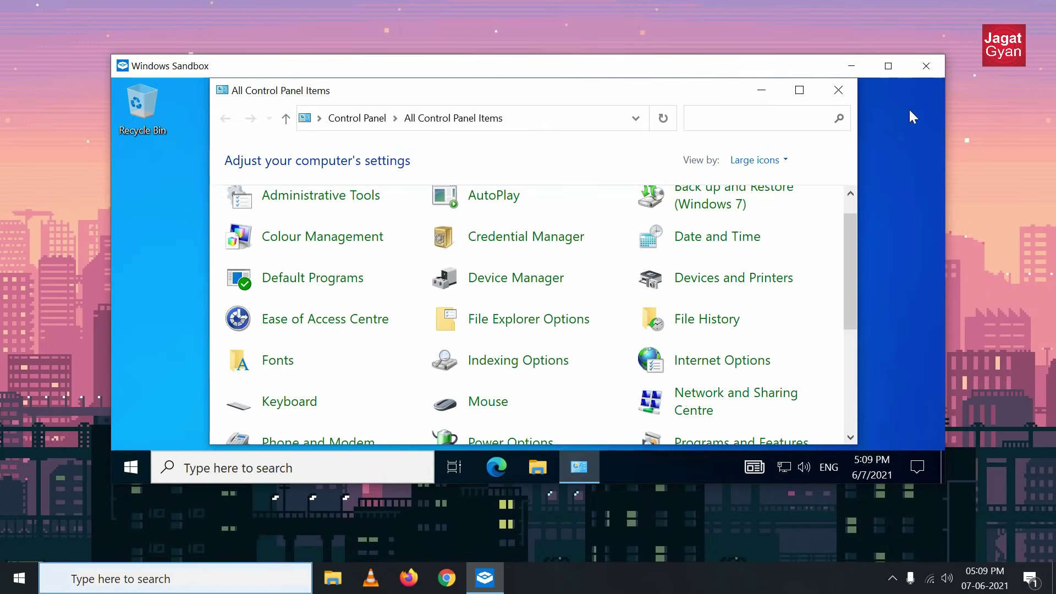
Examine the sandbox's Windows edition, hardware, computer name and activation details in Control Panel's System page, and close the window.
scroll(712, 289, "down", 1)
scroll(712, 286, "down", 4)
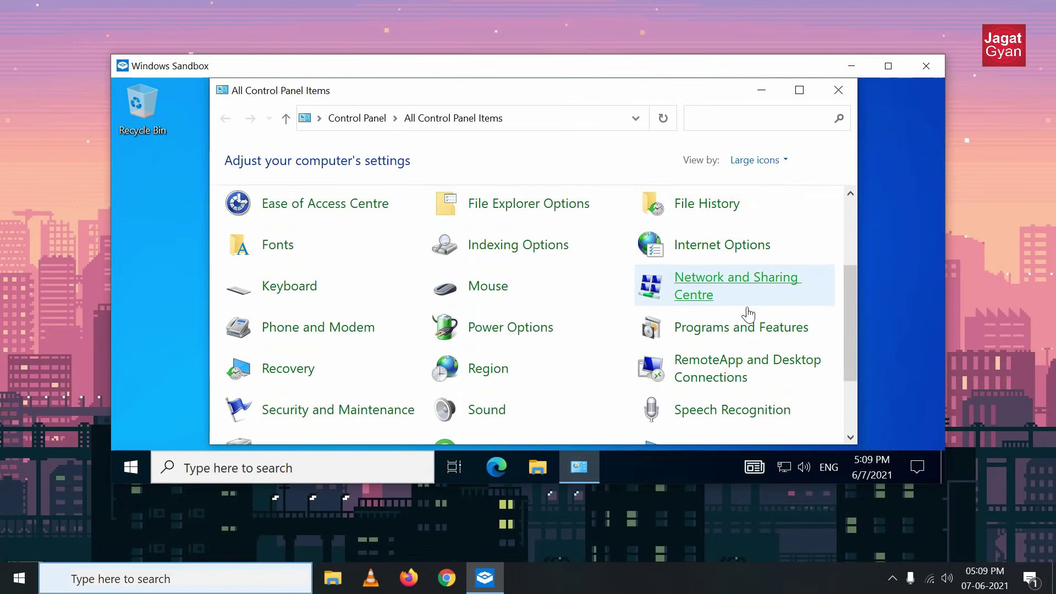
scroll(747, 309, "down", 1)
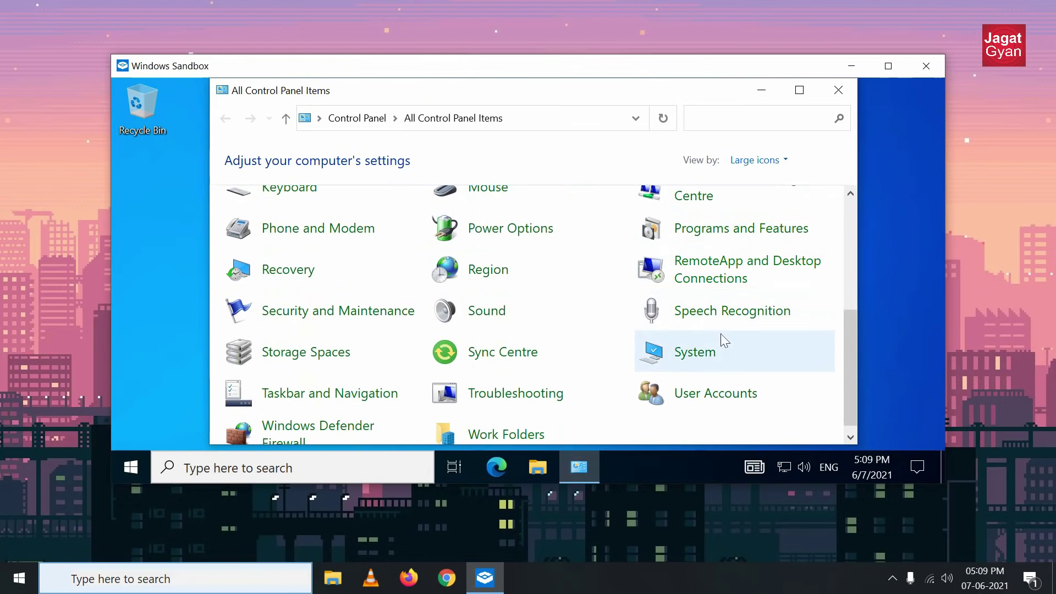
left_click(695, 354)
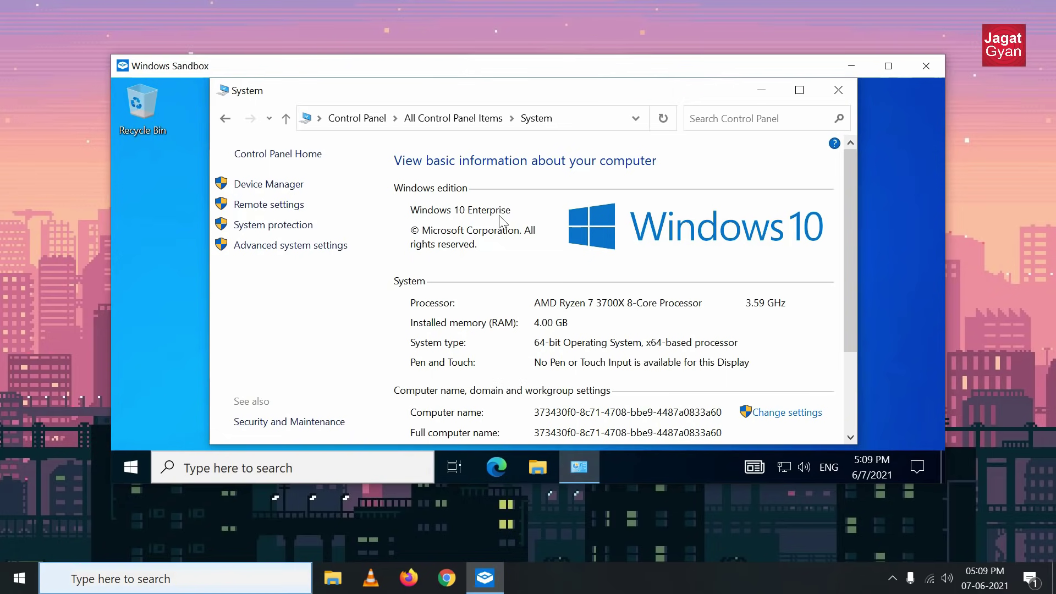
scroll(505, 222, "down", 1)
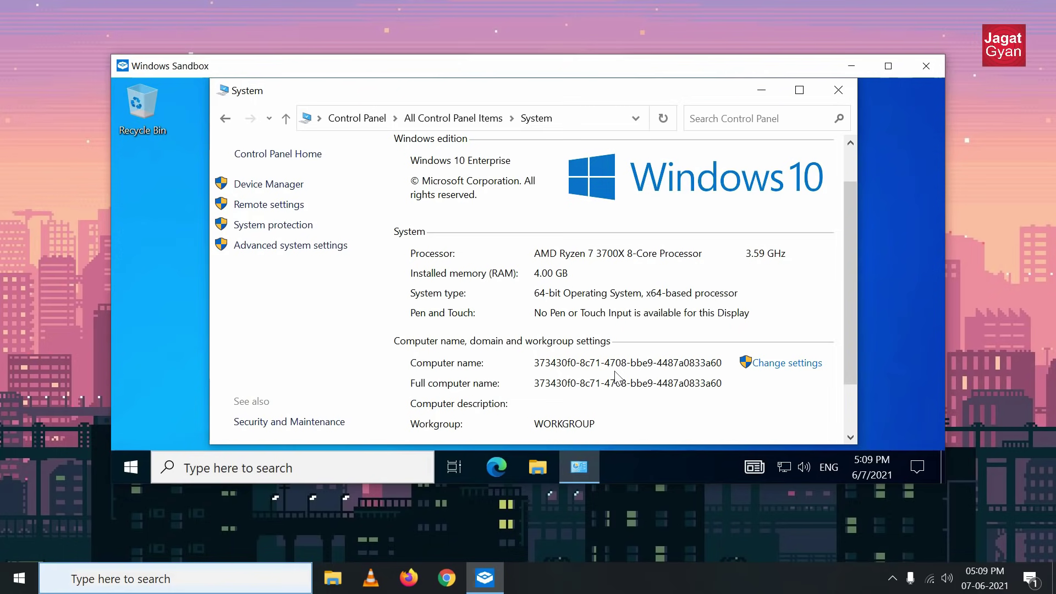
scroll(616, 379, "down", 2)
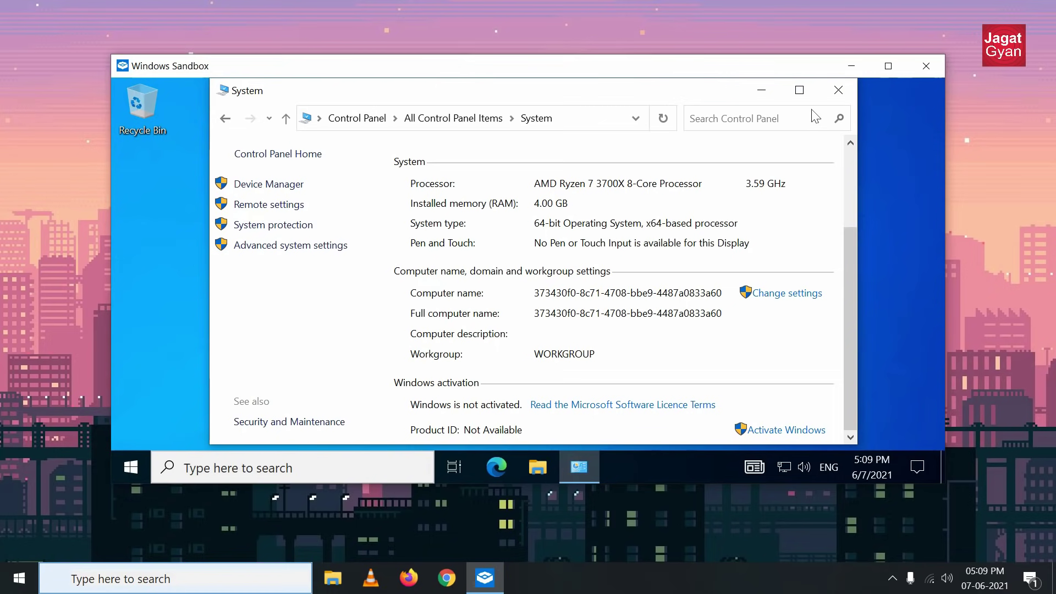
left_click(832, 98)
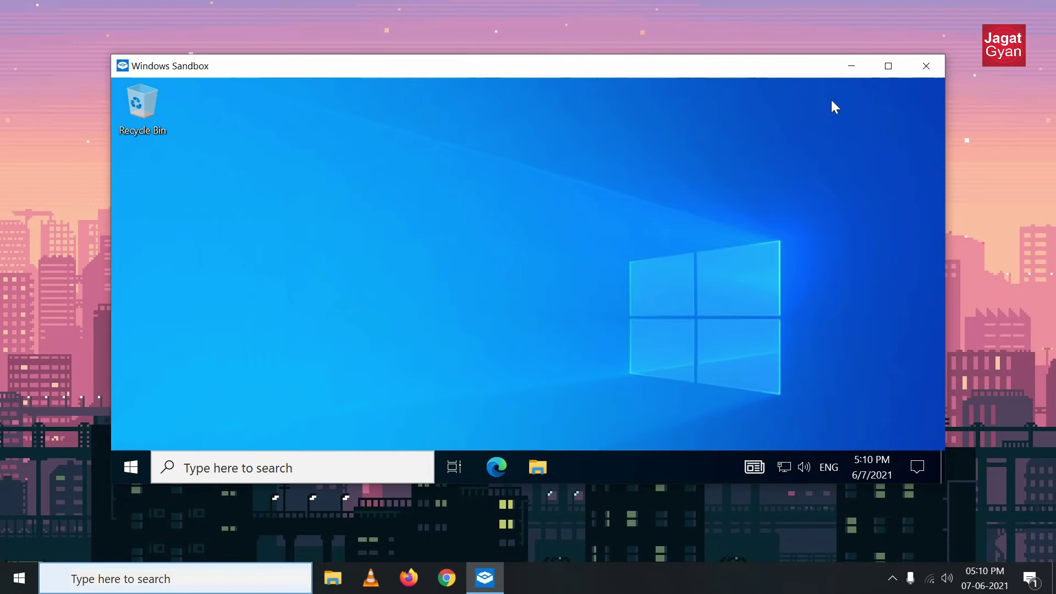
Open the Recycle Bin, switch to This PC to examine the Local Disk (C:) drive, and close the window.
double_click(143, 119)
left_click(271, 323)
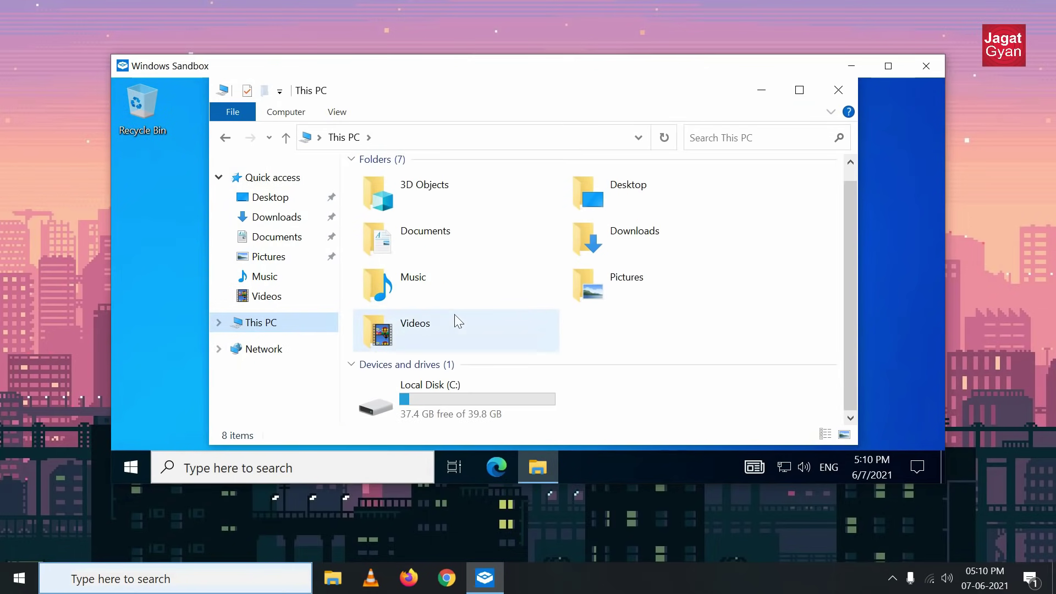
left_click(498, 392)
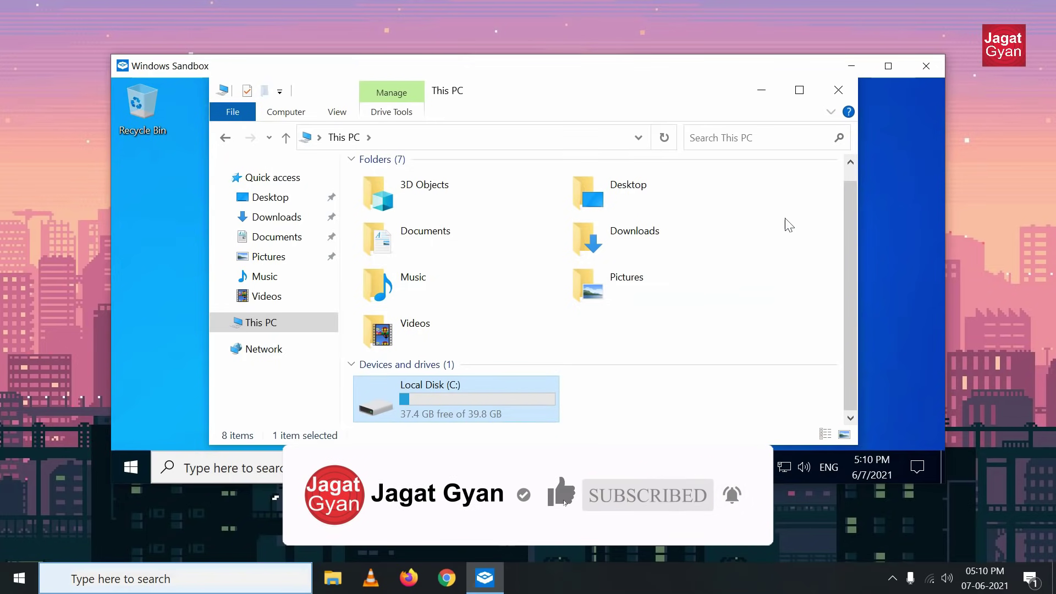
left_click(835, 93)
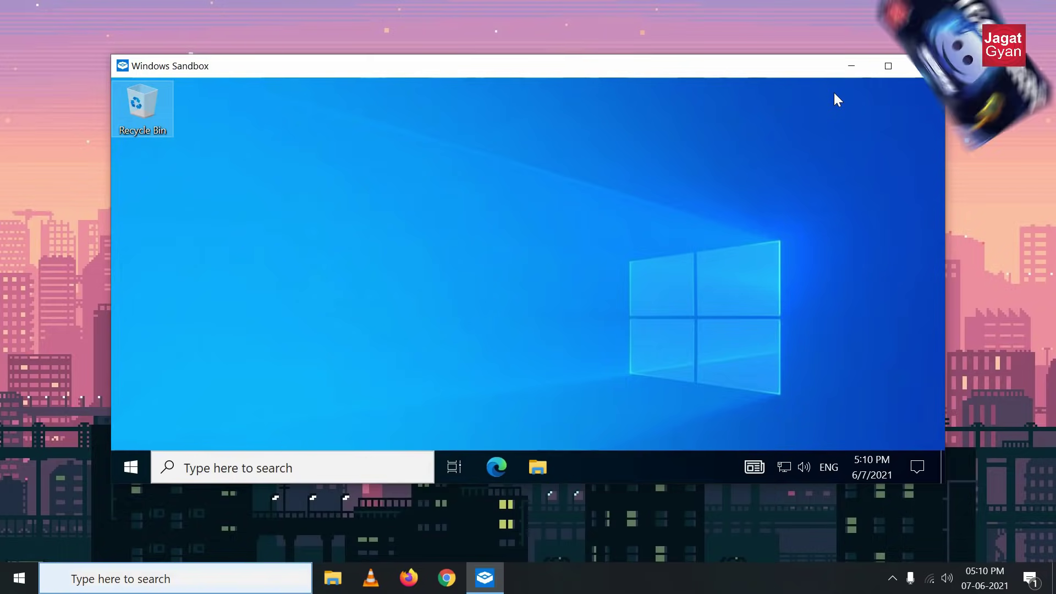